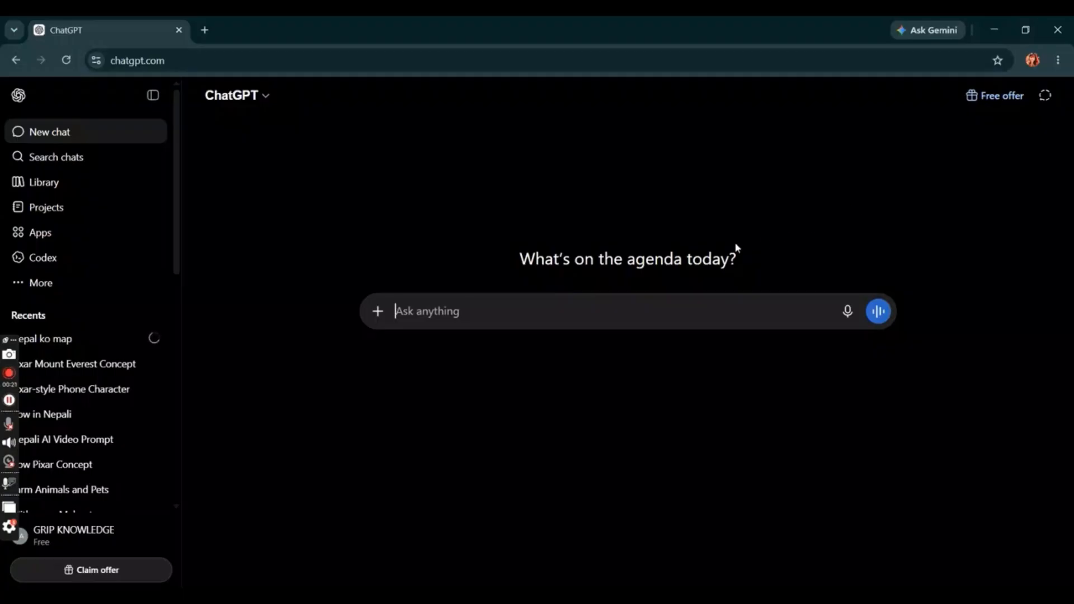
# Find the recently used GPT "Object talk(hindi)" among the GPTs and start a chat with it.
pyautogui.click(61, 234)
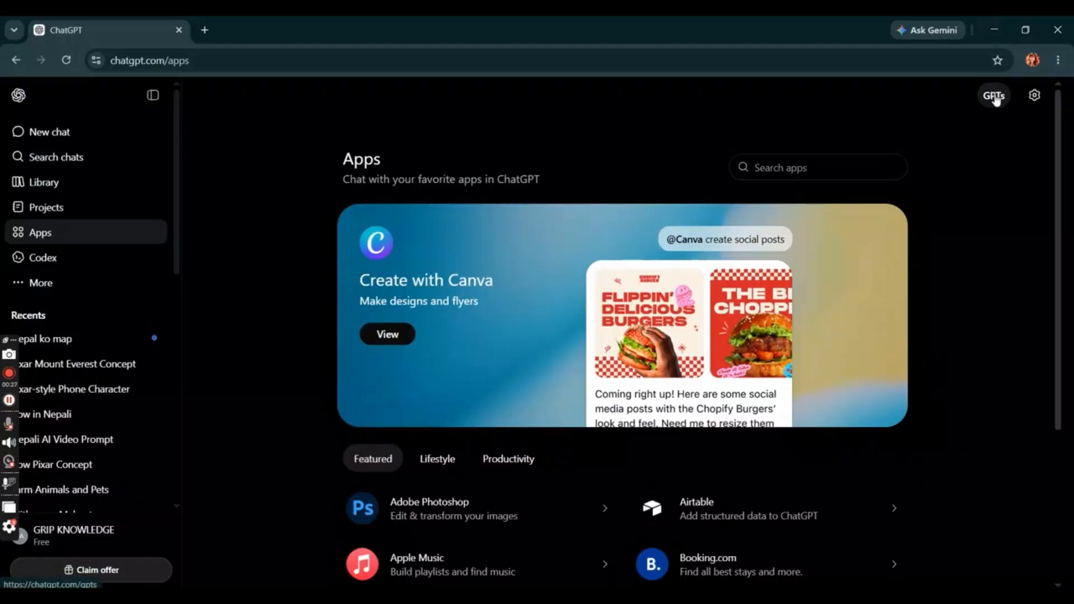
pyautogui.click(994, 96)
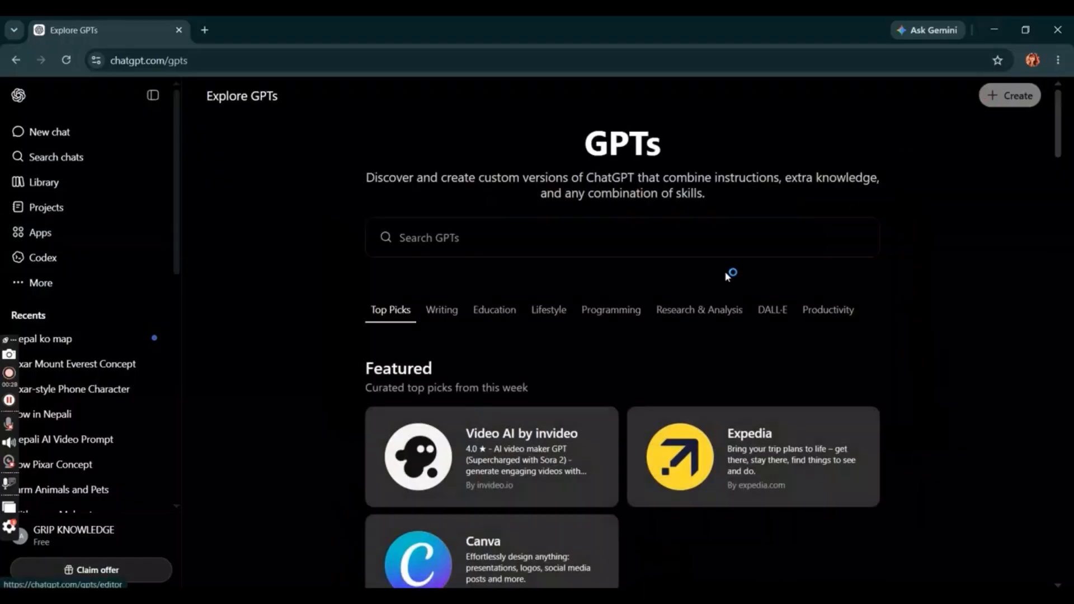
pyautogui.click(601, 242)
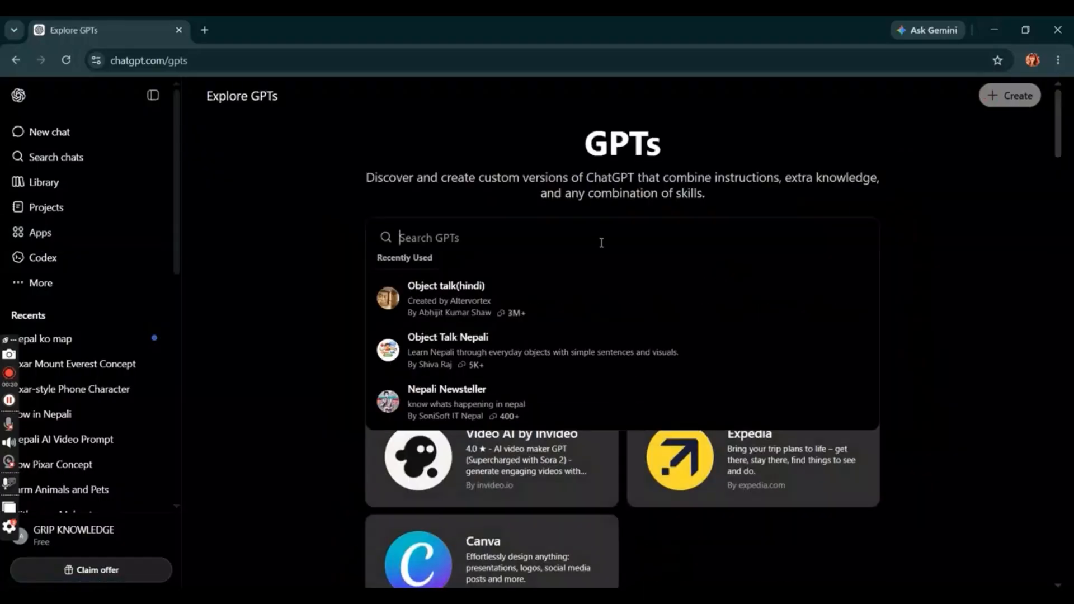
pyautogui.click(528, 290)
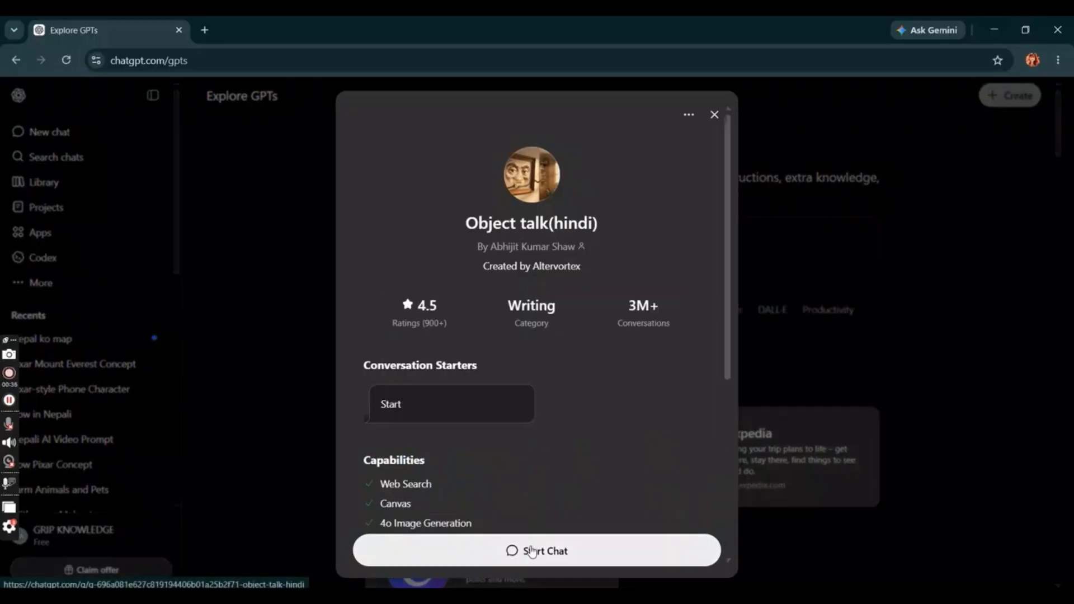
pyautogui.click(532, 551)
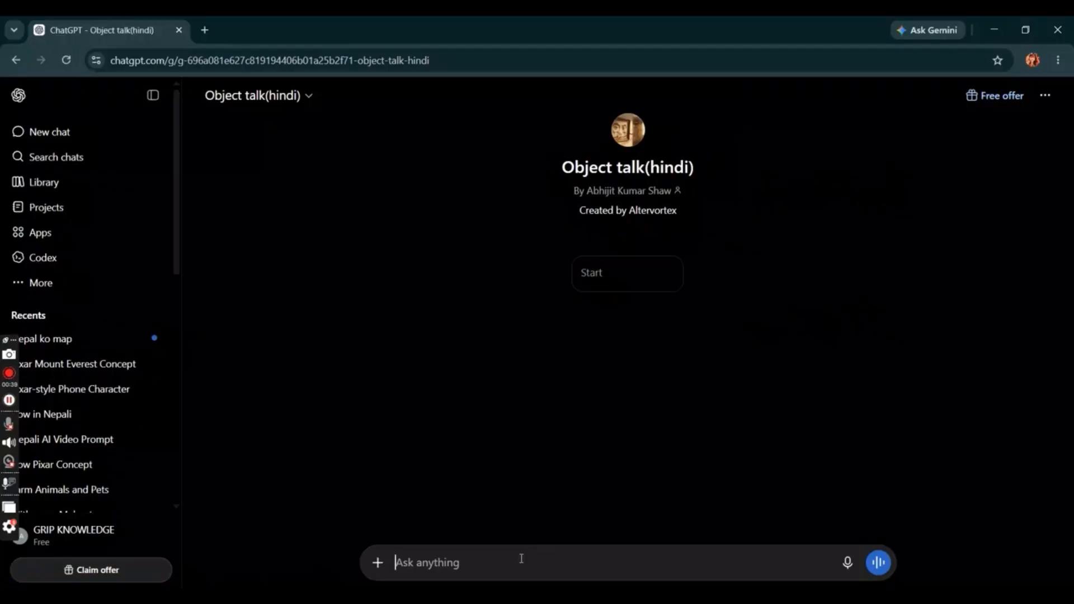
# Send "mango" as the object and look over the generated image prompt and Hindi script.
pyautogui.write('mango')
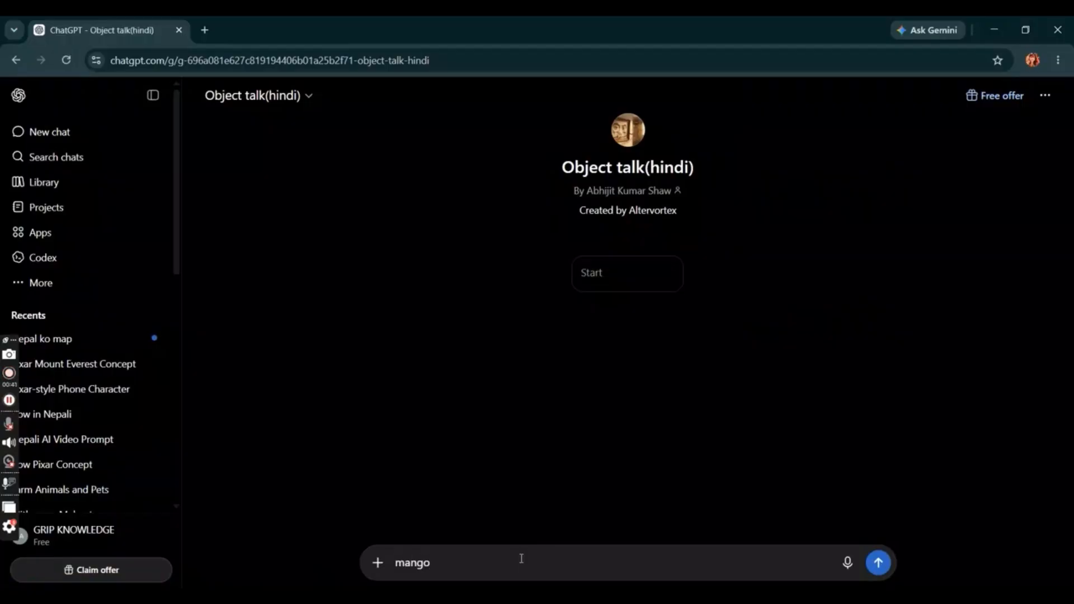
pyautogui.press('Return')
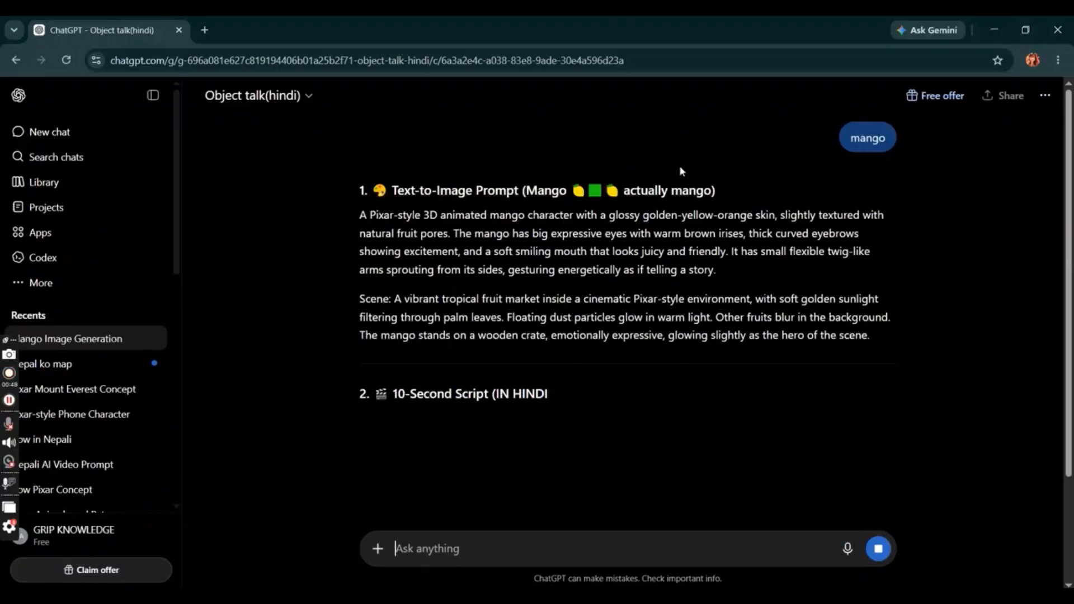
pyautogui.scroll(-1, 593, 280)
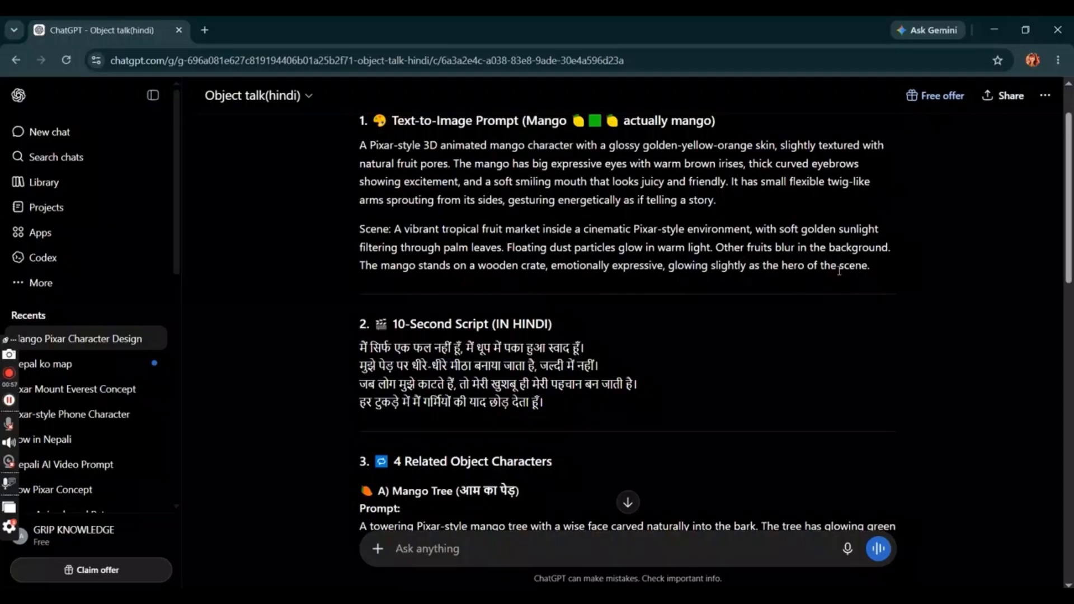
pyautogui.scroll(1, 495, 225)
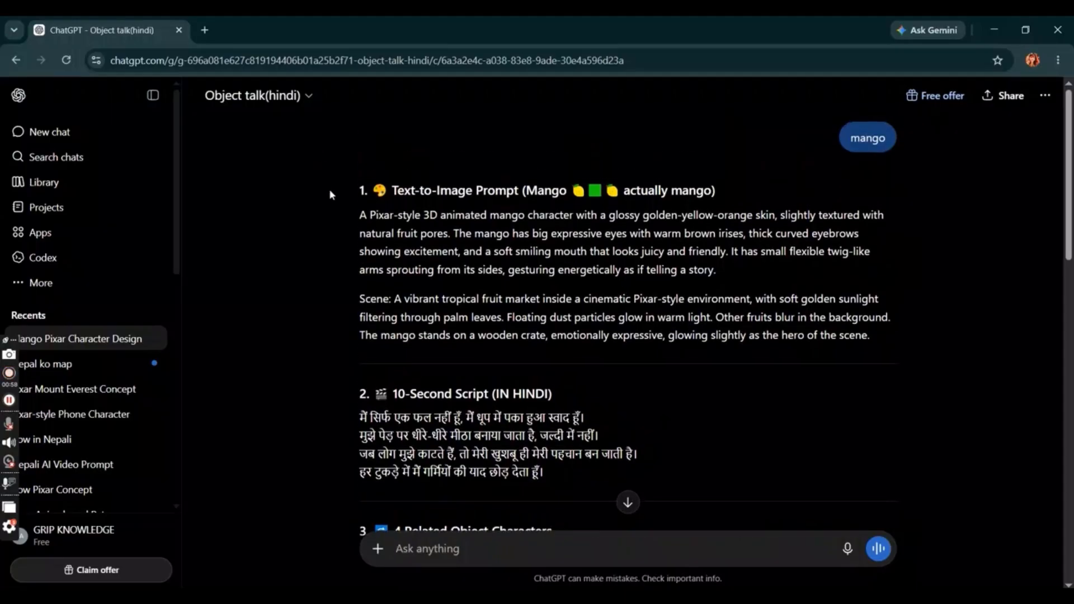
# Copy both paragraphs of the mango Text-to-Image Prompt, including the scene description.
pyautogui.moveTo(354, 215); pyautogui.dragTo(870, 338)
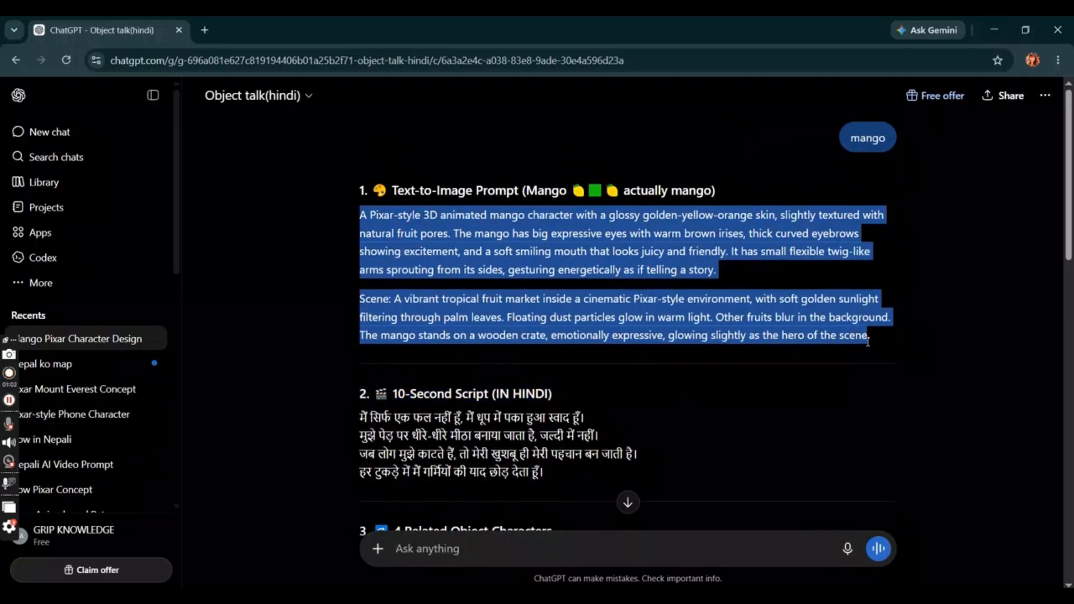
pyautogui.rightClick(650, 210)
pyautogui.click(702, 226)
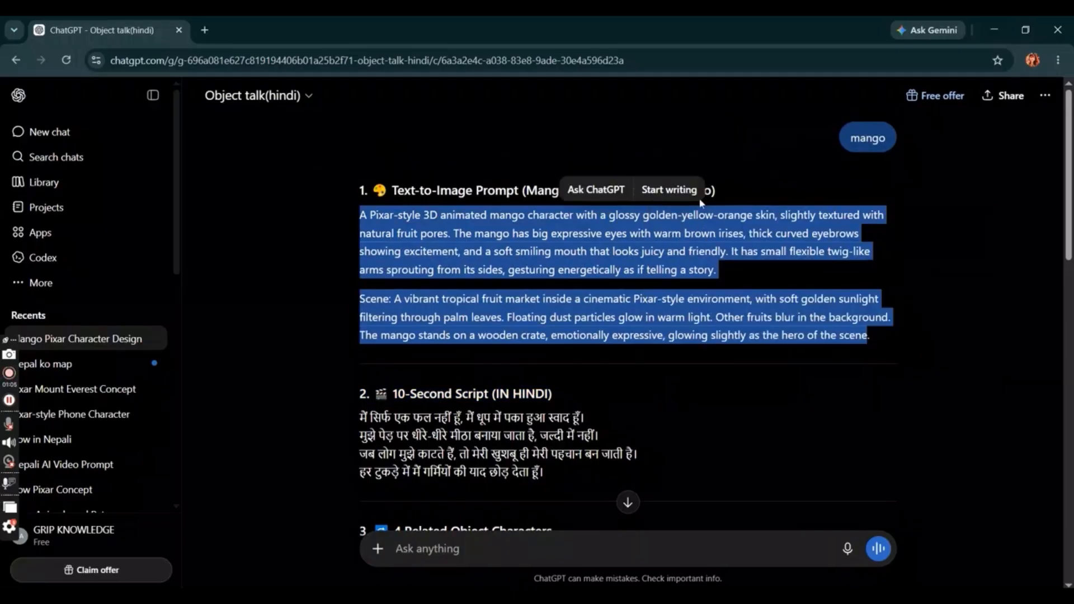
# Search Google for "flow" in a new tab, open Google Flow and create a new project.
pyautogui.click(205, 29)
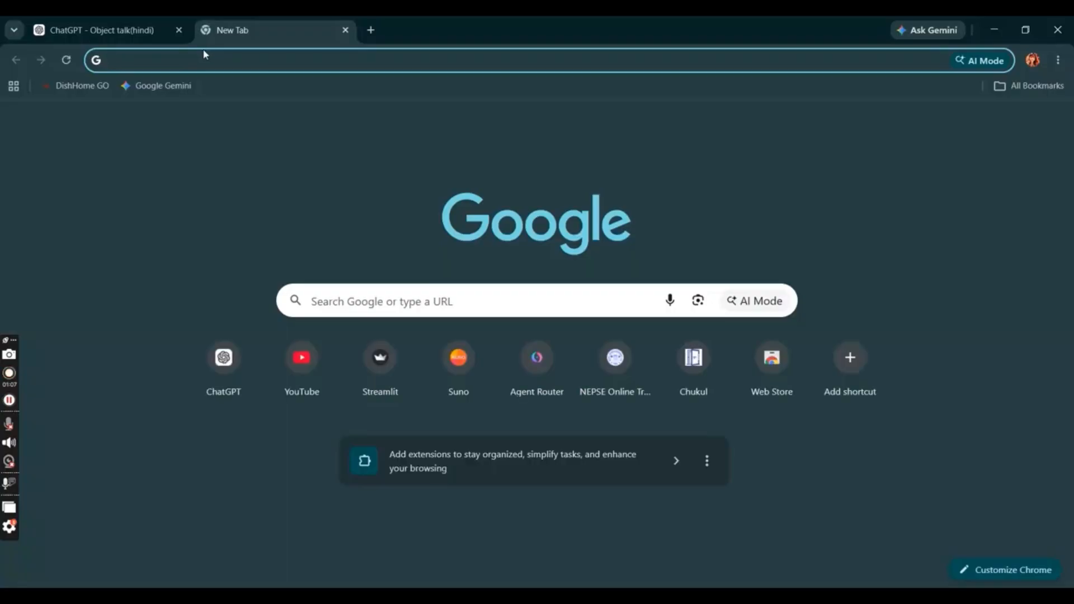
pyautogui.click(204, 58)
pyautogui.click(186, 115)
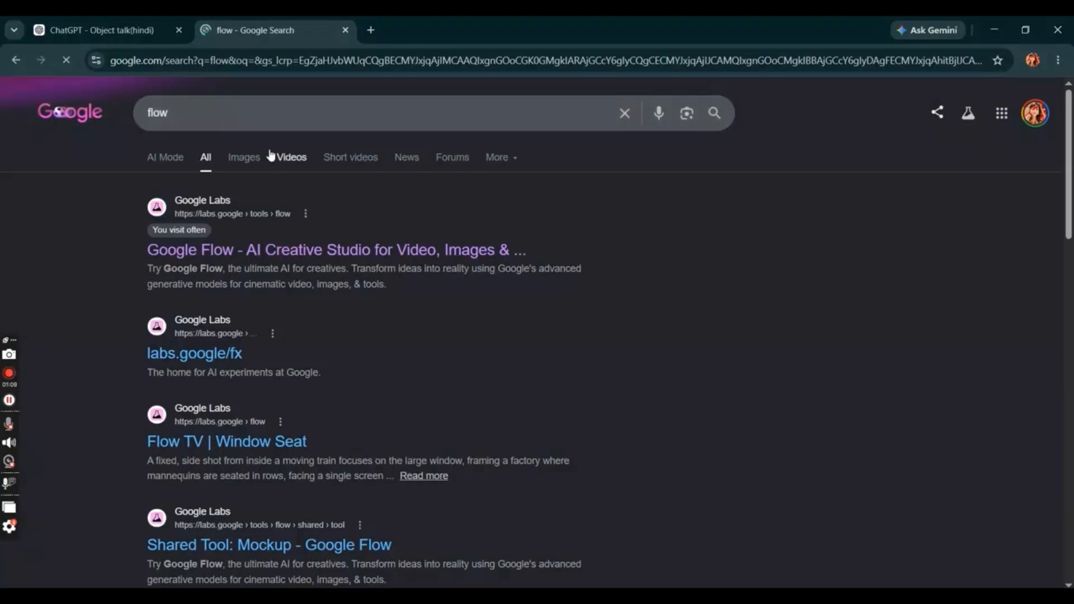
pyautogui.click(342, 211)
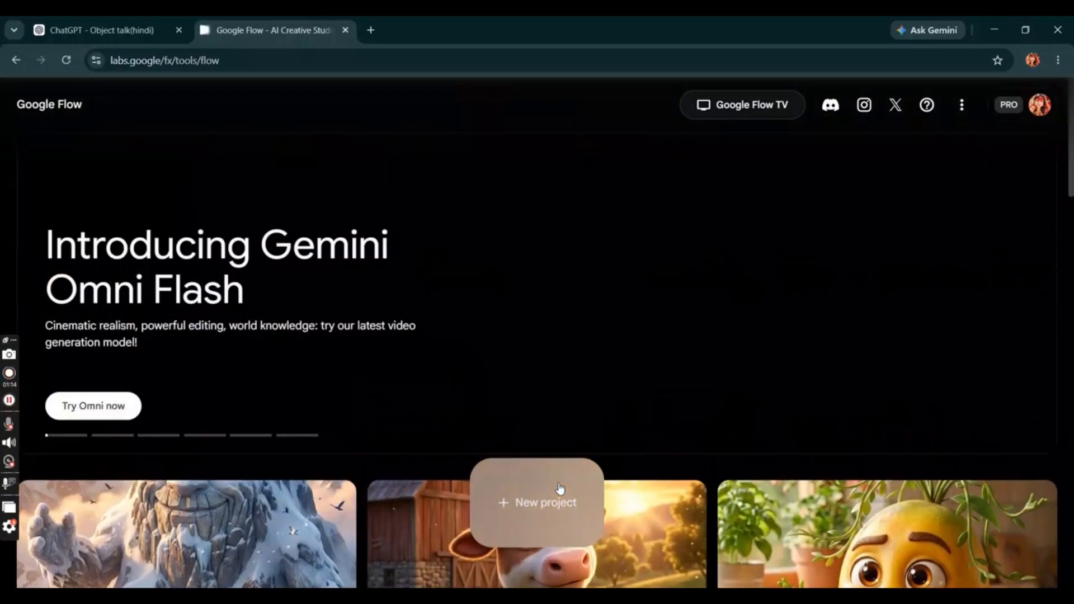
pyautogui.click(556, 491)
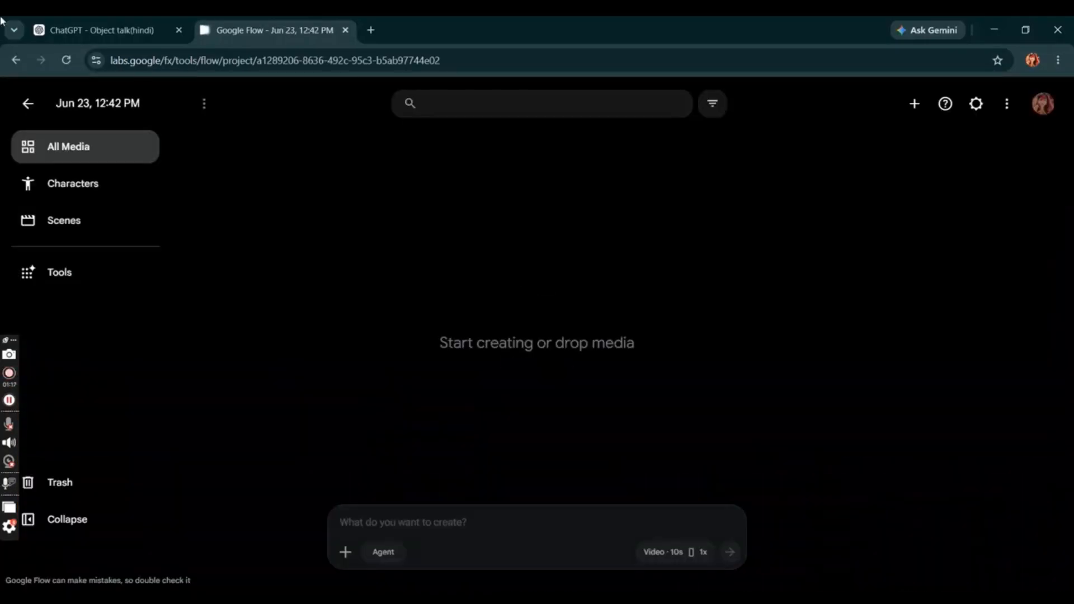
# Paste the mango prompt and generate it as x4 images in 9:16 with Nano Banana 2.
pyautogui.rightClick(484, 517)
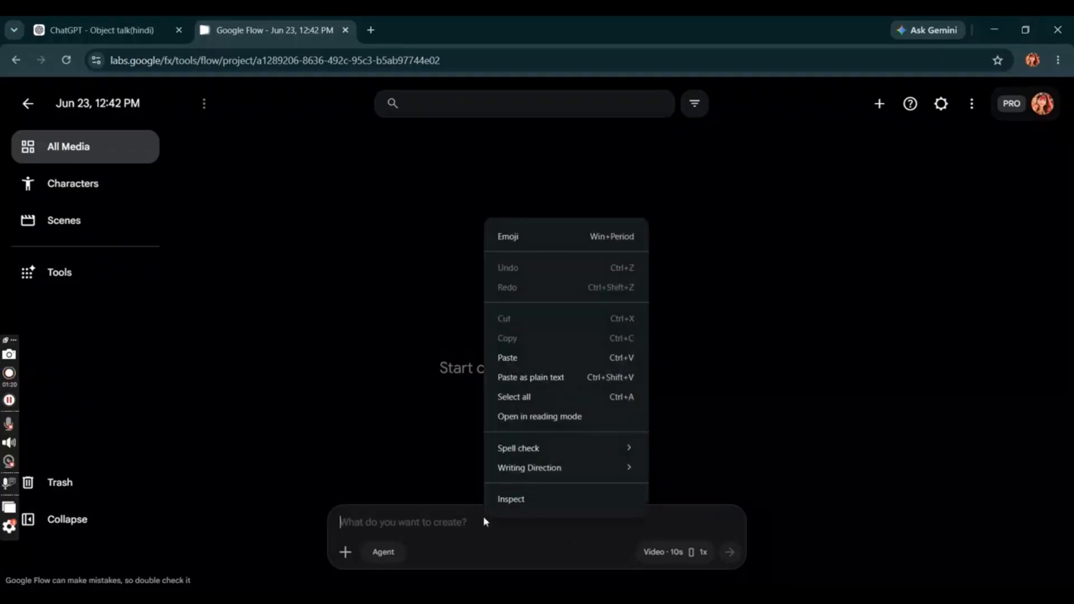
pyautogui.click(506, 357)
pyautogui.click(655, 555)
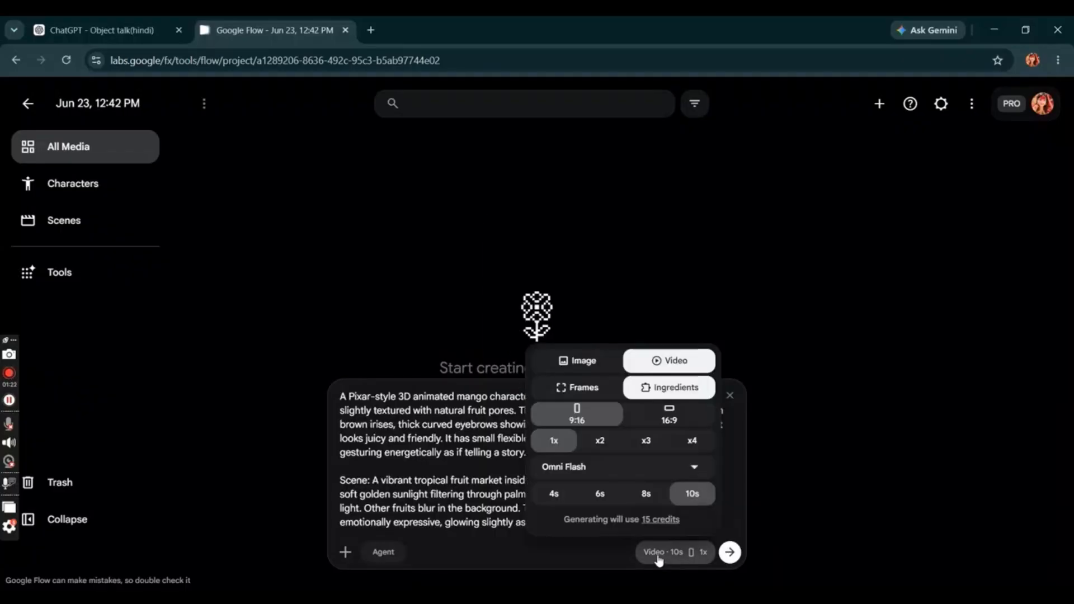
pyautogui.click(588, 365)
pyautogui.click(687, 459)
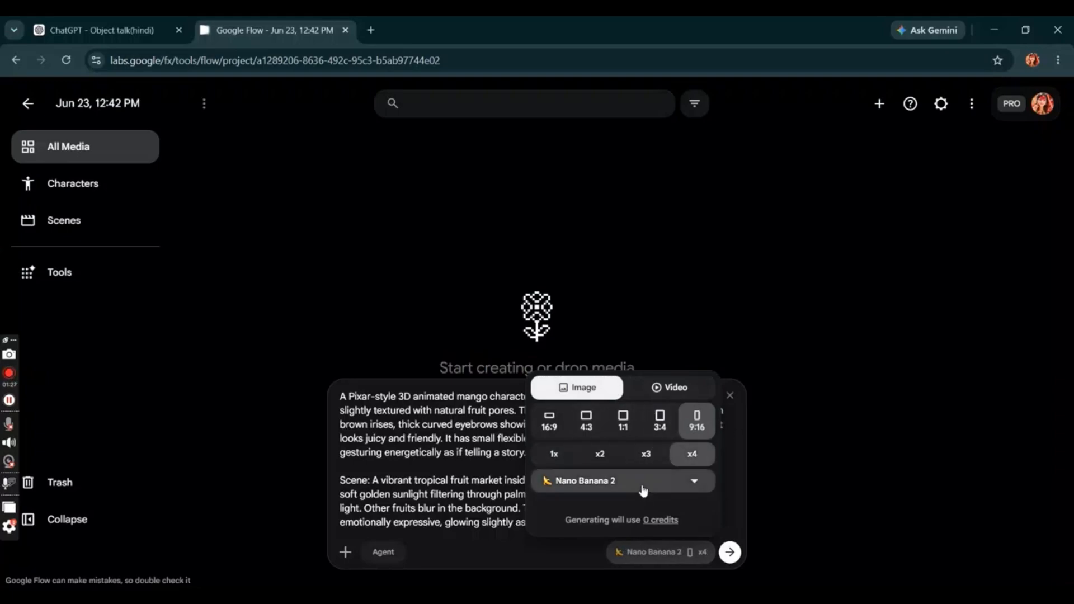
pyautogui.click(724, 555)
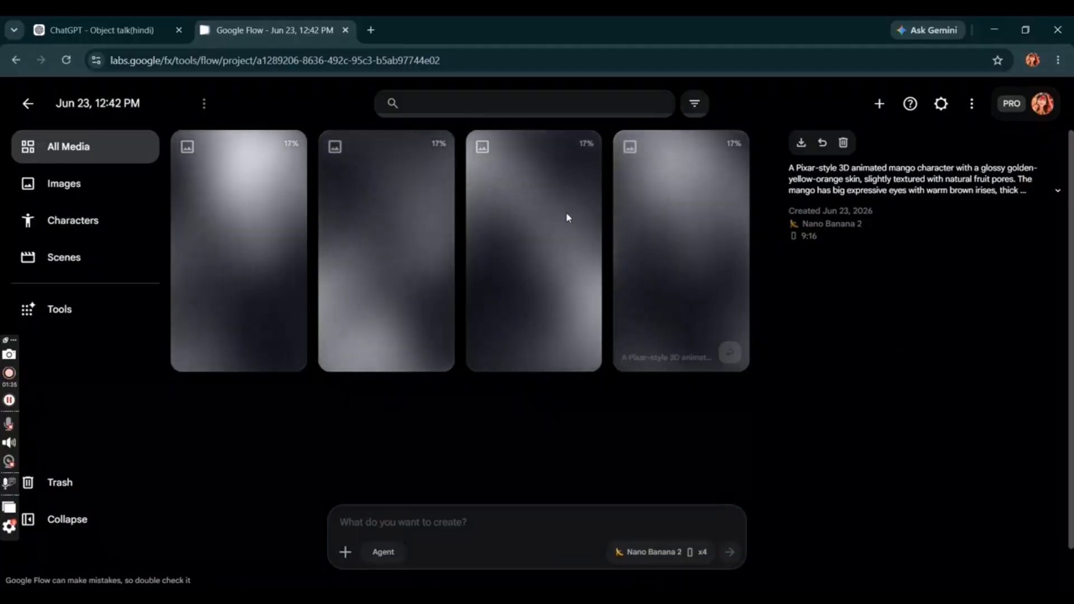
# Return to the ChatGPT reply and review the prompts and Hindi scripts of the four related object characters.
pyautogui.click(119, 20)
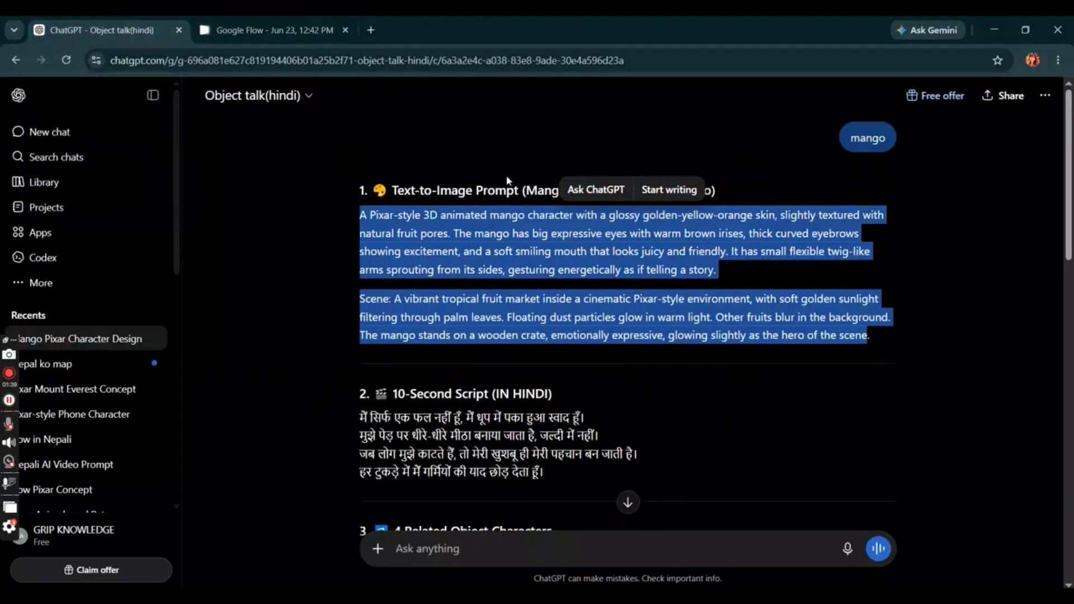
pyautogui.scroll(-3, 576, 382)
pyautogui.scroll(-4, 583, 351)
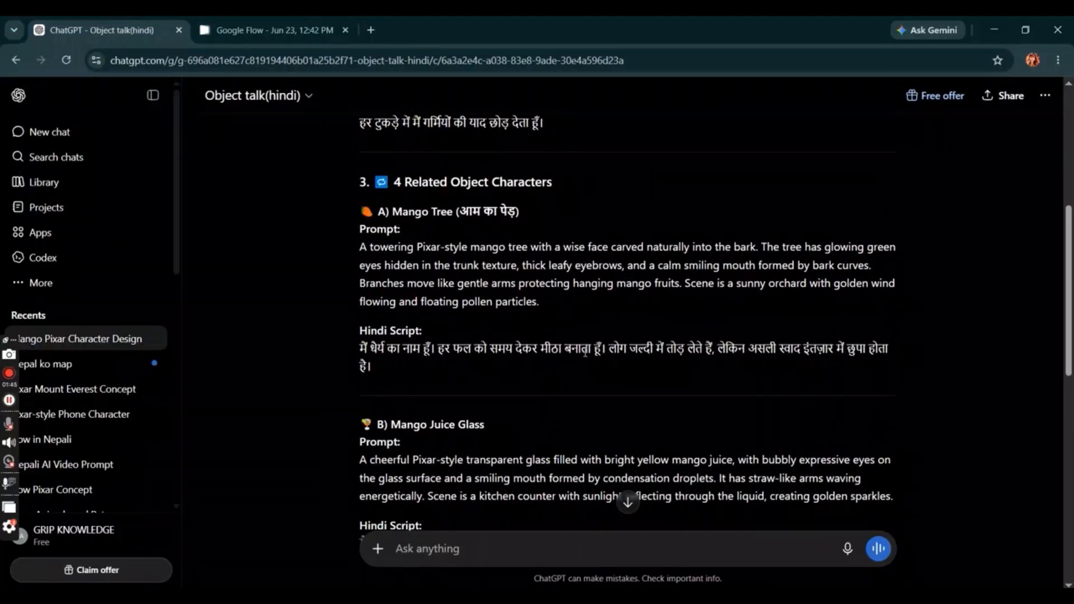
pyautogui.scroll(-3, 625, 361)
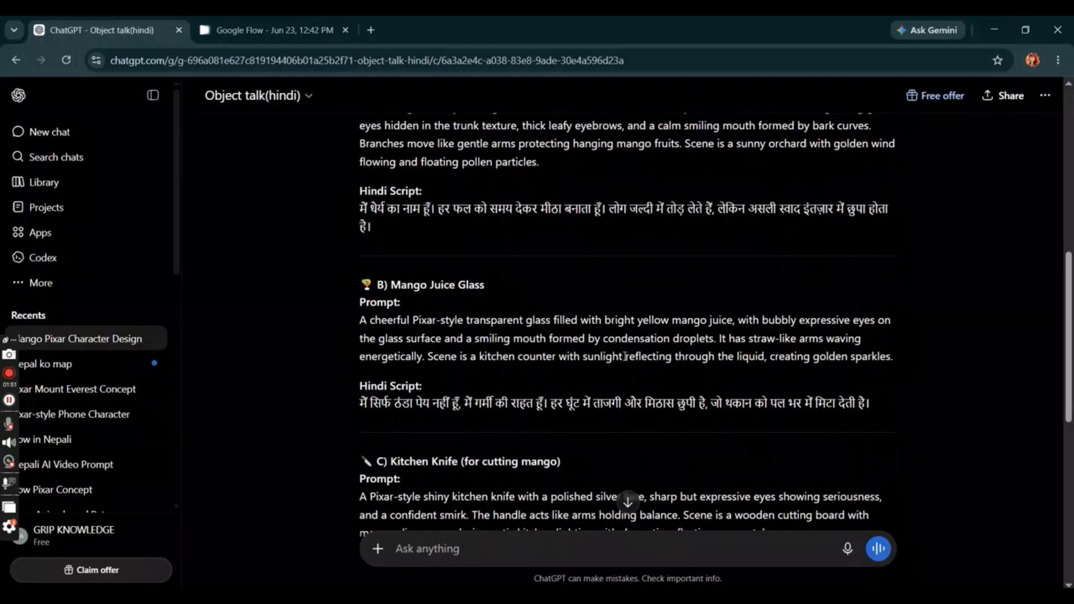
pyautogui.scroll(-4, 625, 356)
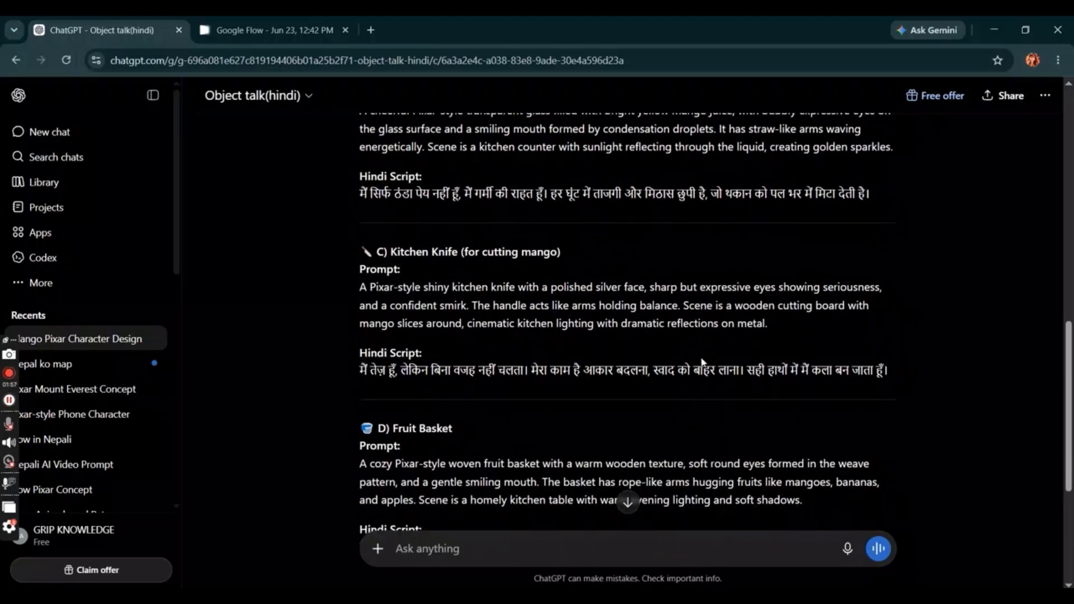
pyautogui.scroll(-3, 703, 362)
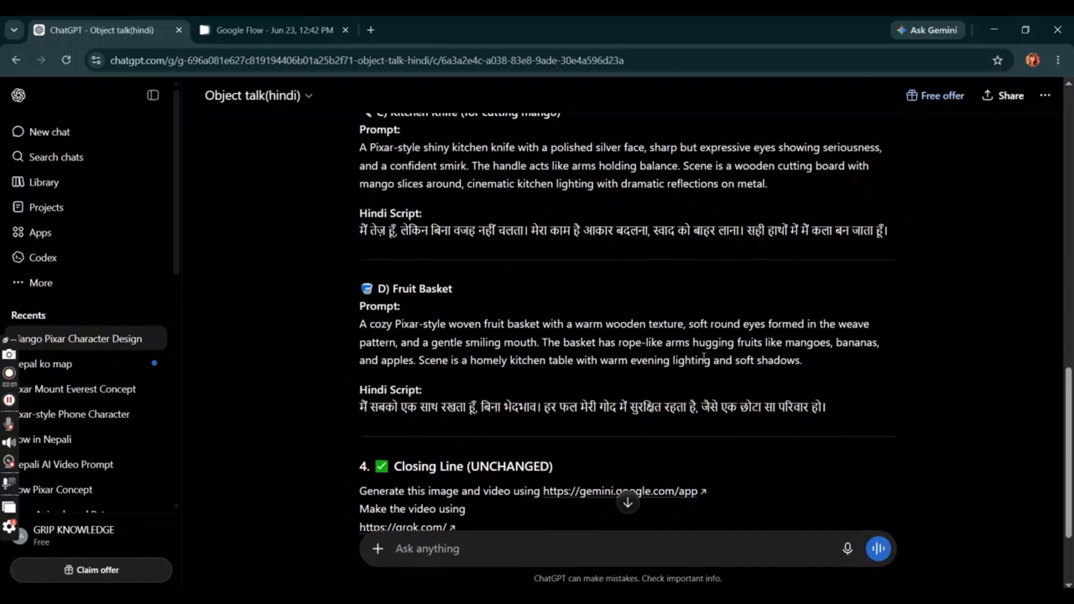
pyautogui.scroll(10, 685, 402)
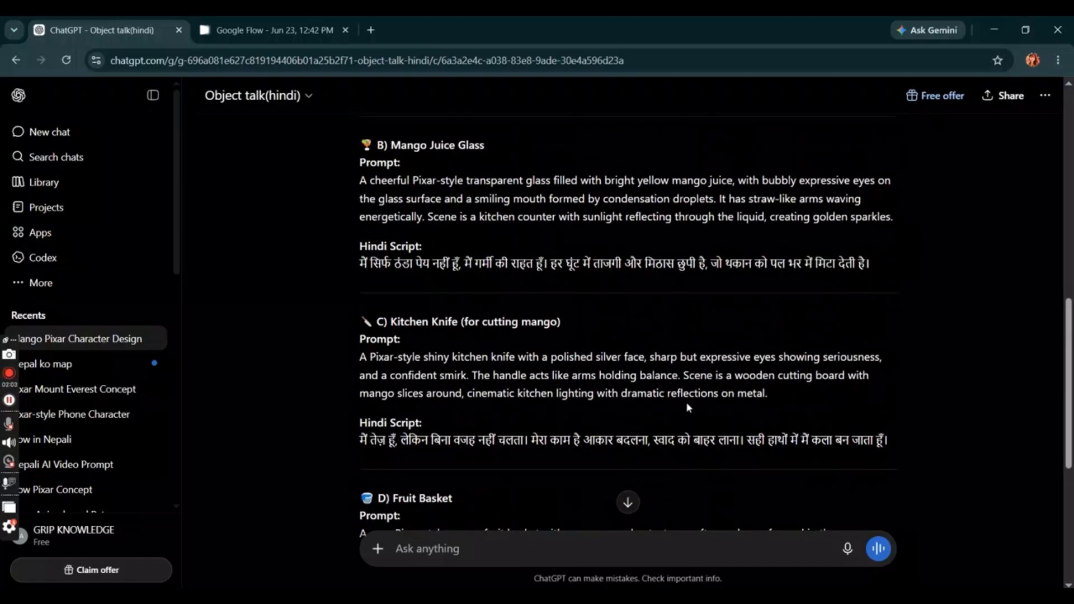
pyautogui.scroll(4, 686, 390)
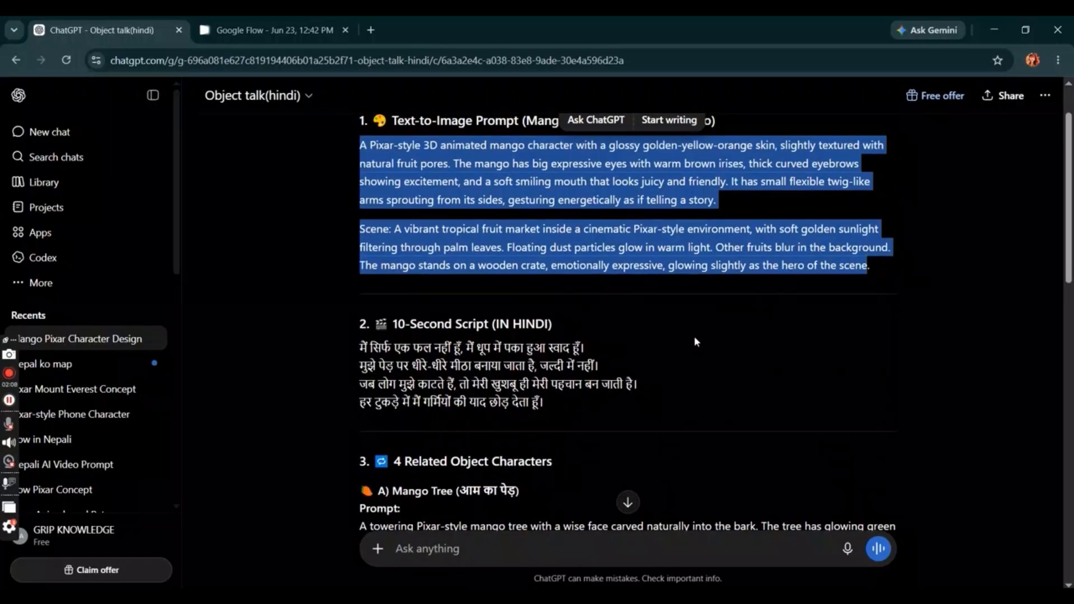
# Copy the first two lines of the mango's 10-second Hindi script and duplicate the ChatGPT tab.
pyautogui.click(695, 338)
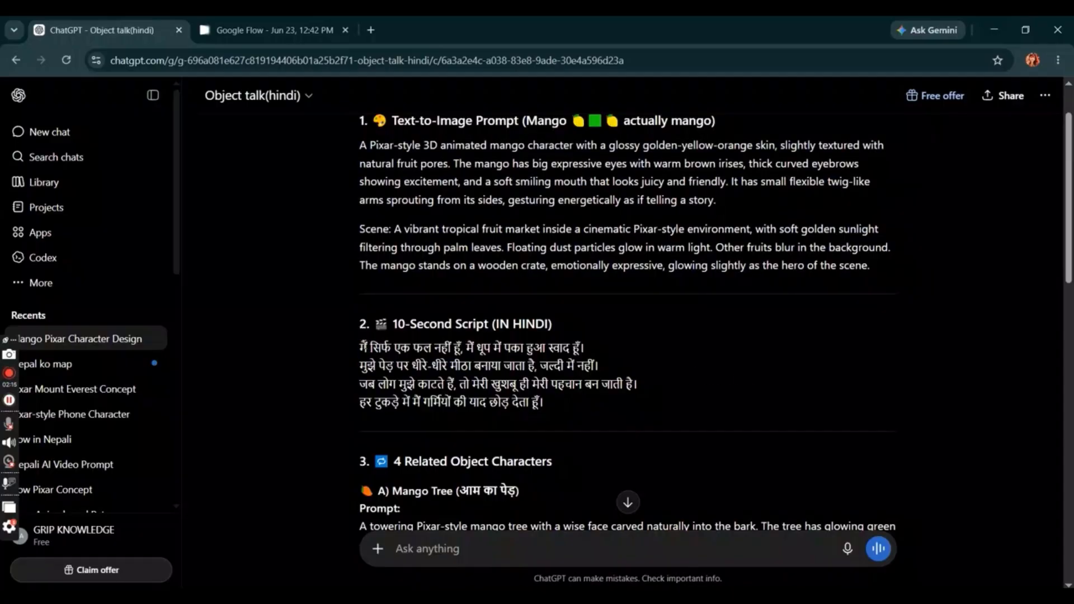
pyautogui.moveTo(363, 345); pyautogui.dragTo(595, 362)
pyautogui.rightClick(545, 342)
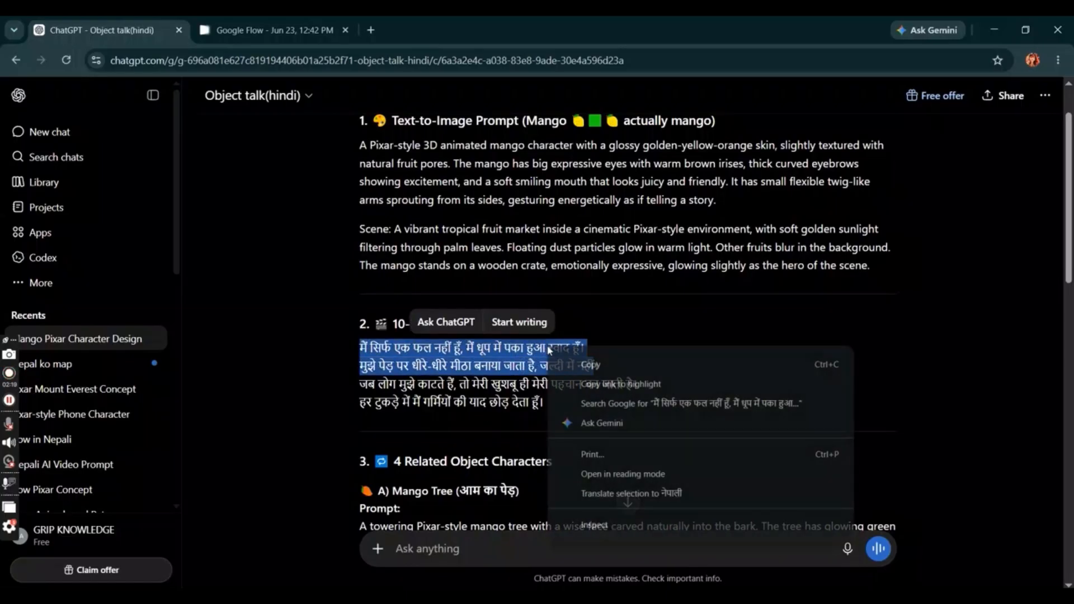
pyautogui.click(570, 363)
pyautogui.rightClick(96, 21)
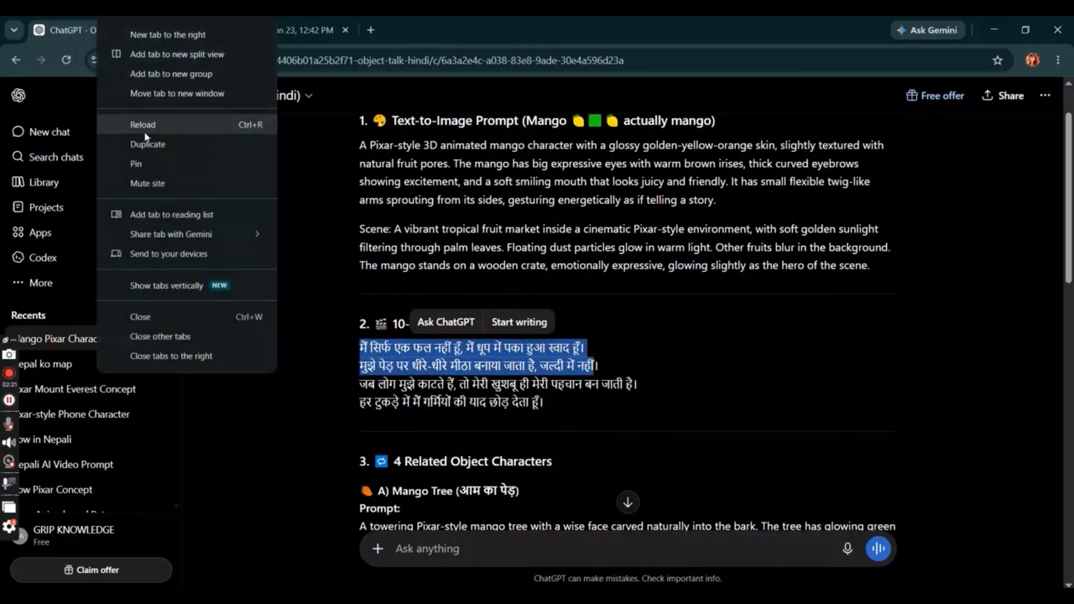
pyautogui.click(152, 143)
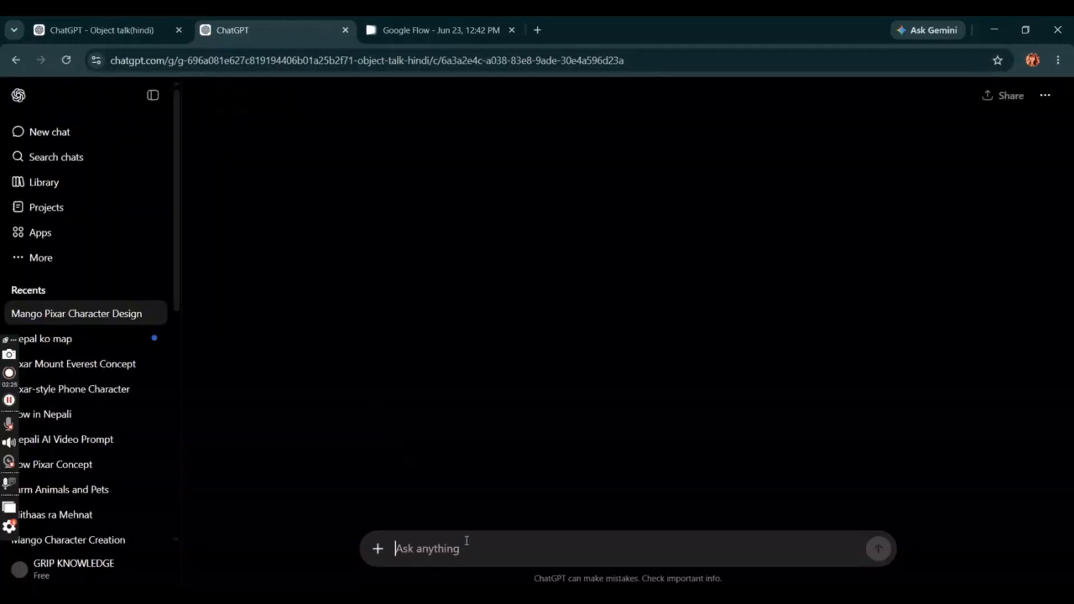
pyautogui.hotkey('ctrl', 'v')
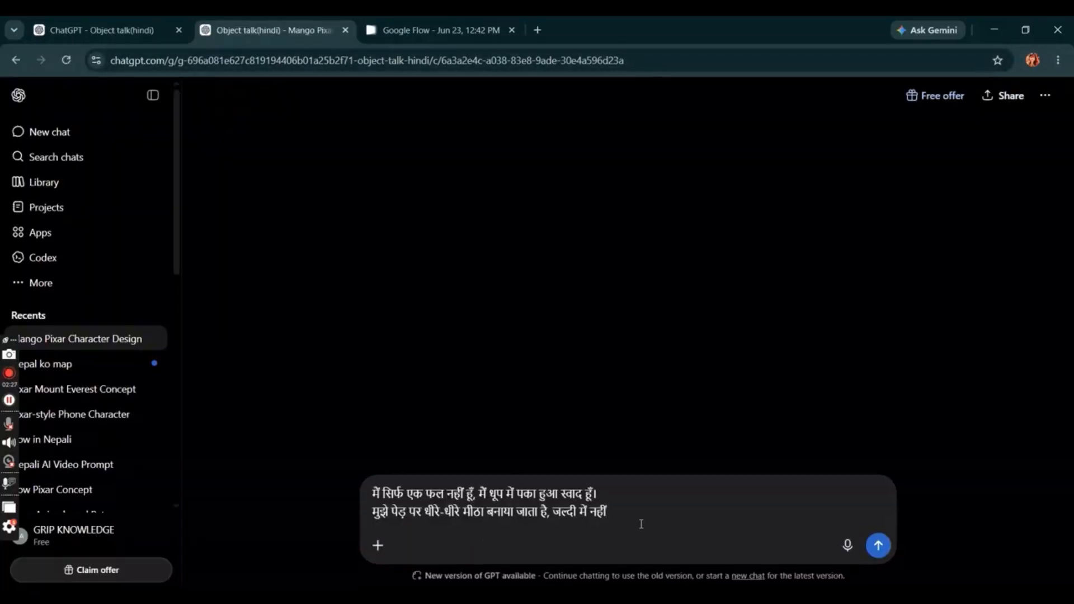
pyautogui.write('con')
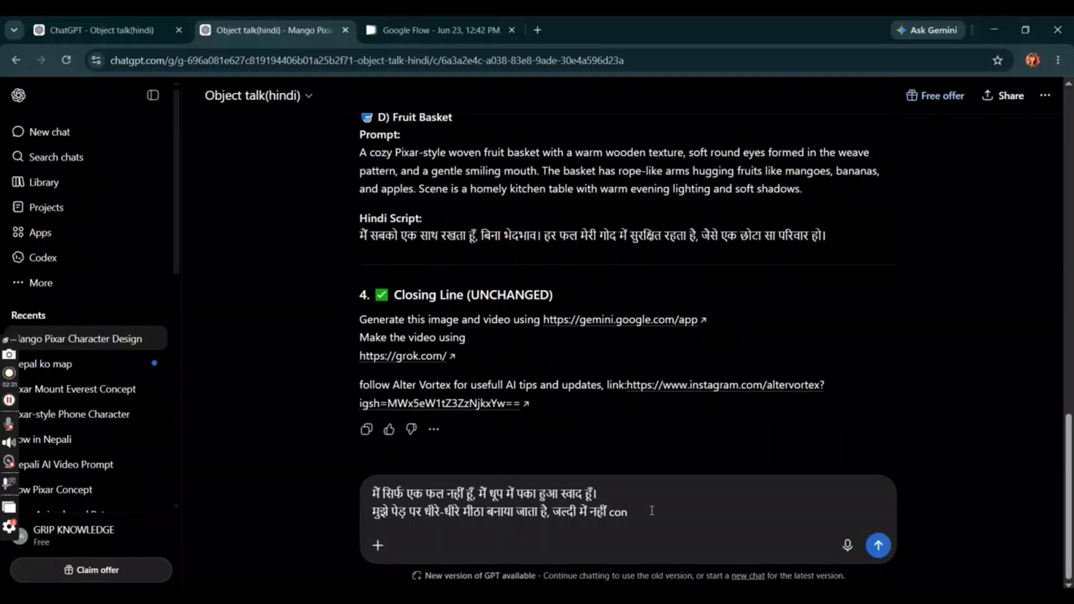
pyautogui.write('vert to')
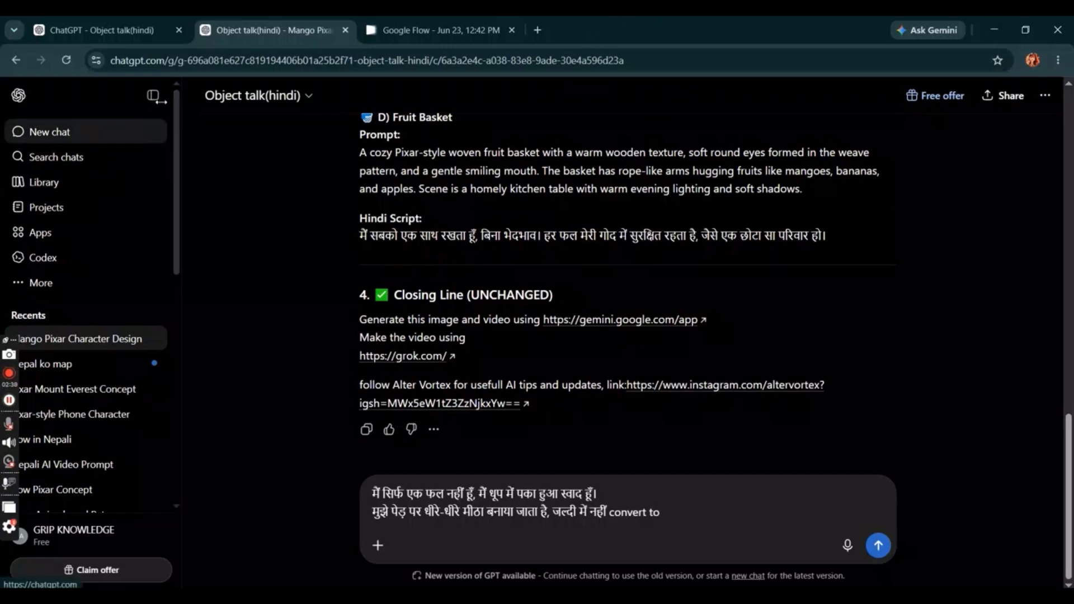
# Start a new ChatGPT chat and submit the copied Hindi mango lines followed by "convert to nepali".
pyautogui.click(112, 133)
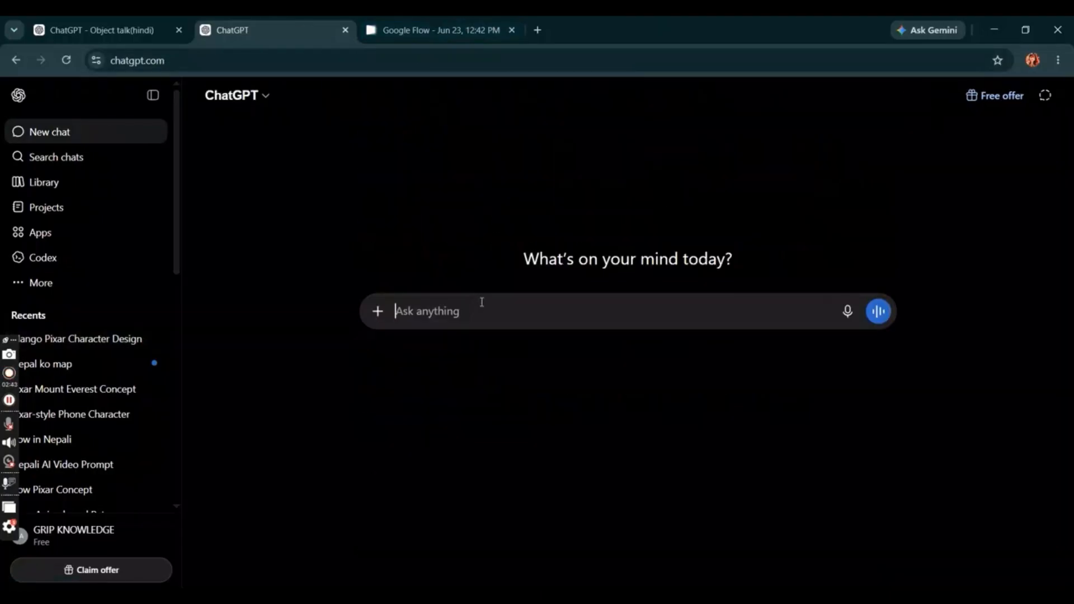
pyautogui.hotkey('ctrl', 'v')
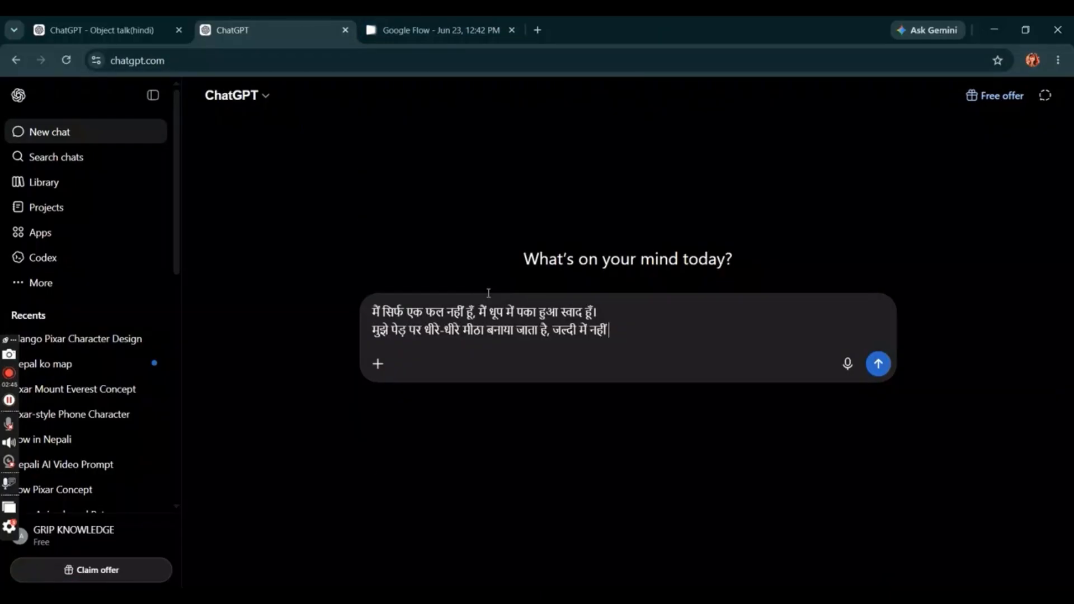
pyautogui.write('convert to nepali')
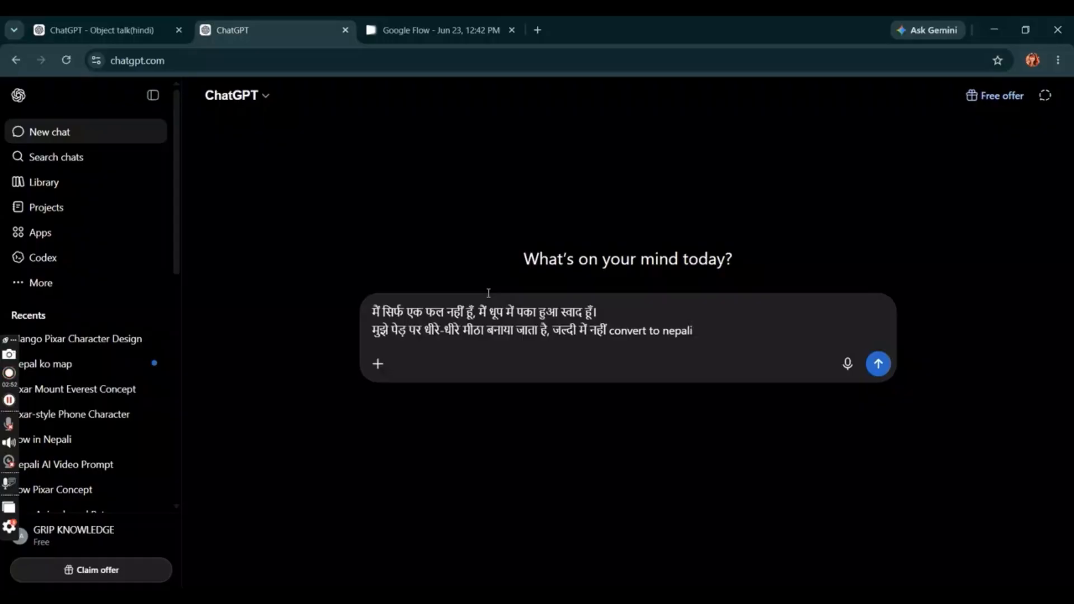
pyautogui.press('Return')
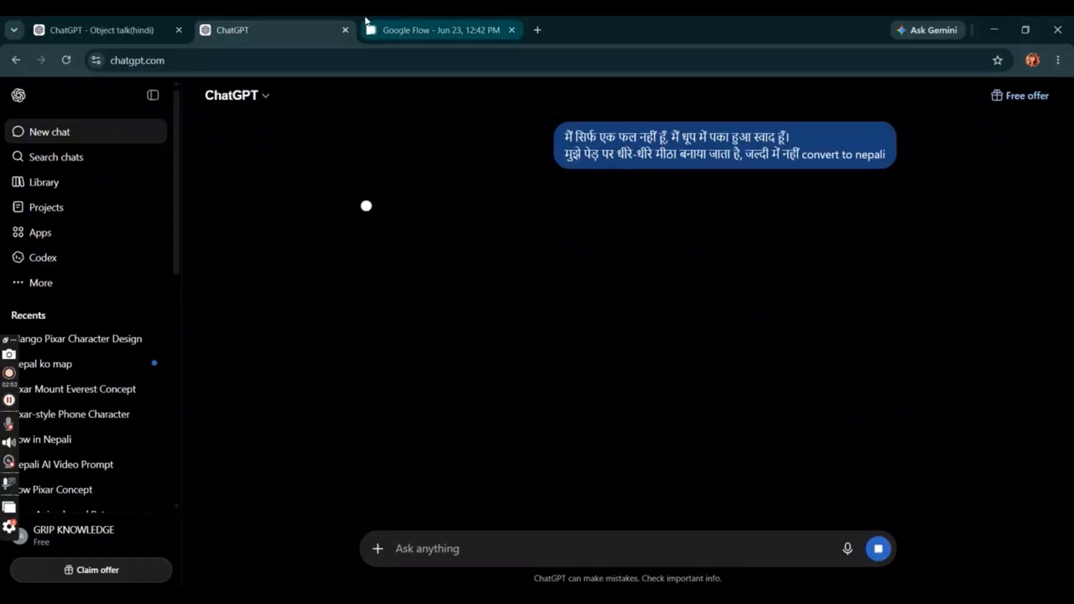
# Switch to Google Flow, view the mango image with the "Mango's Delights" crate at full size and return to the project.
pyautogui.click(391, 28)
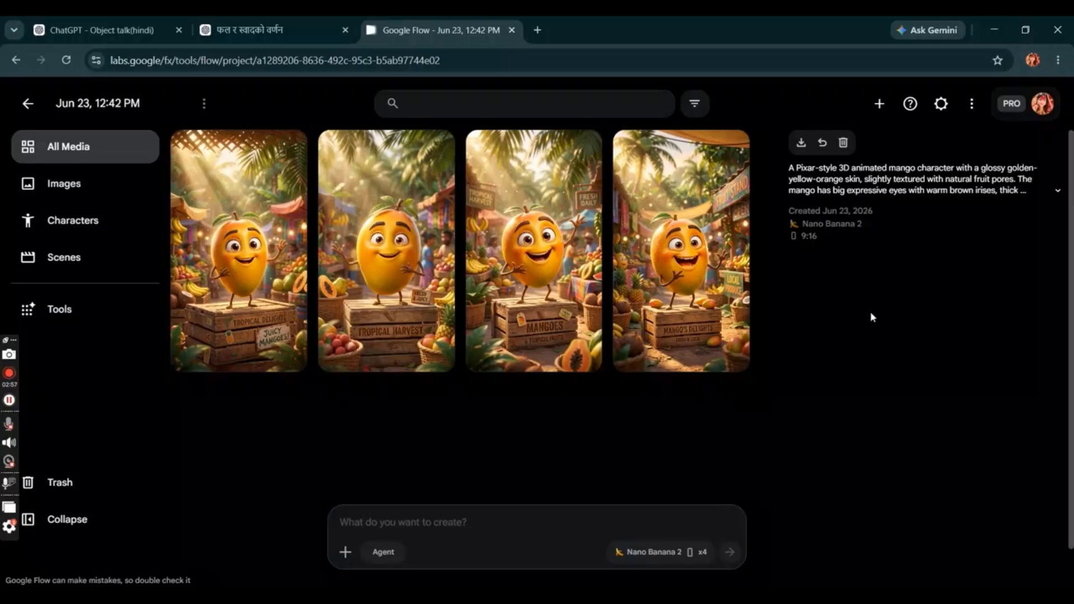
pyautogui.click(705, 265)
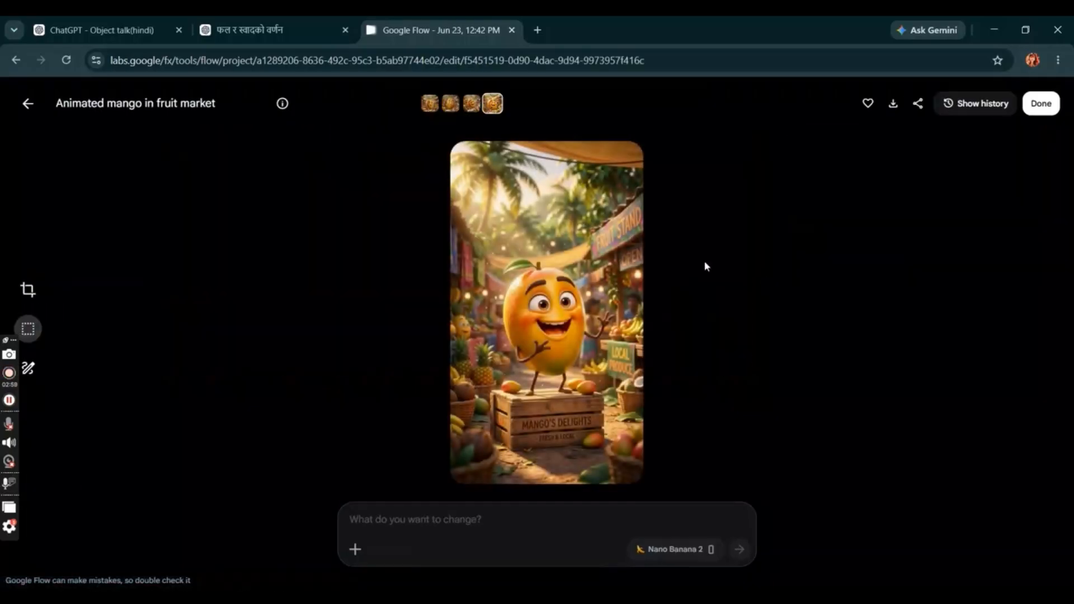
pyautogui.click(28, 104)
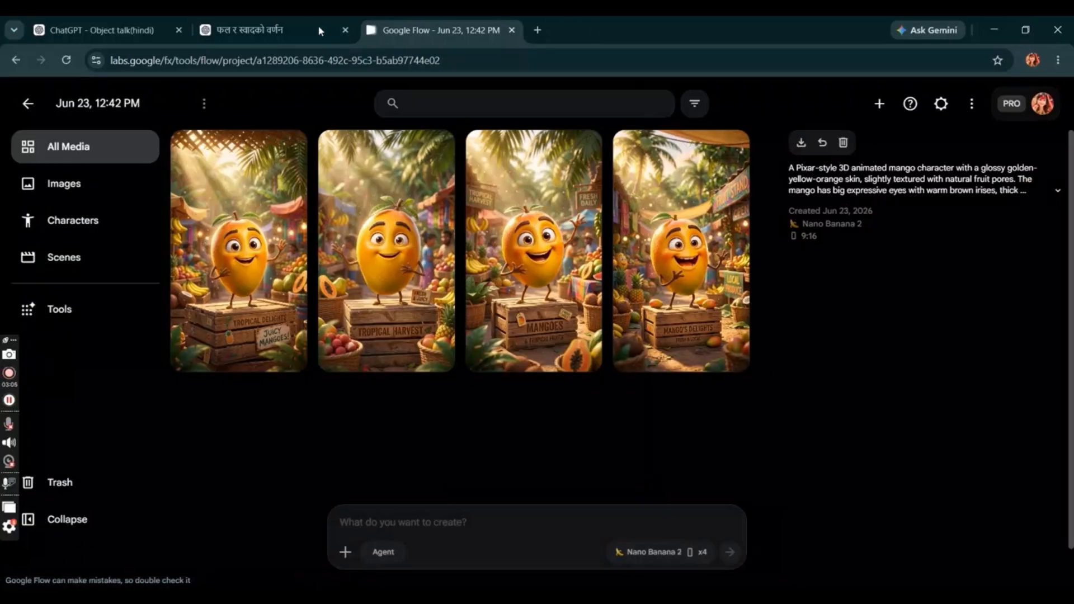
# Copy the Nepali translation from the ChatGPT reply and return to the Google Flow project.
pyautogui.click(295, 25)
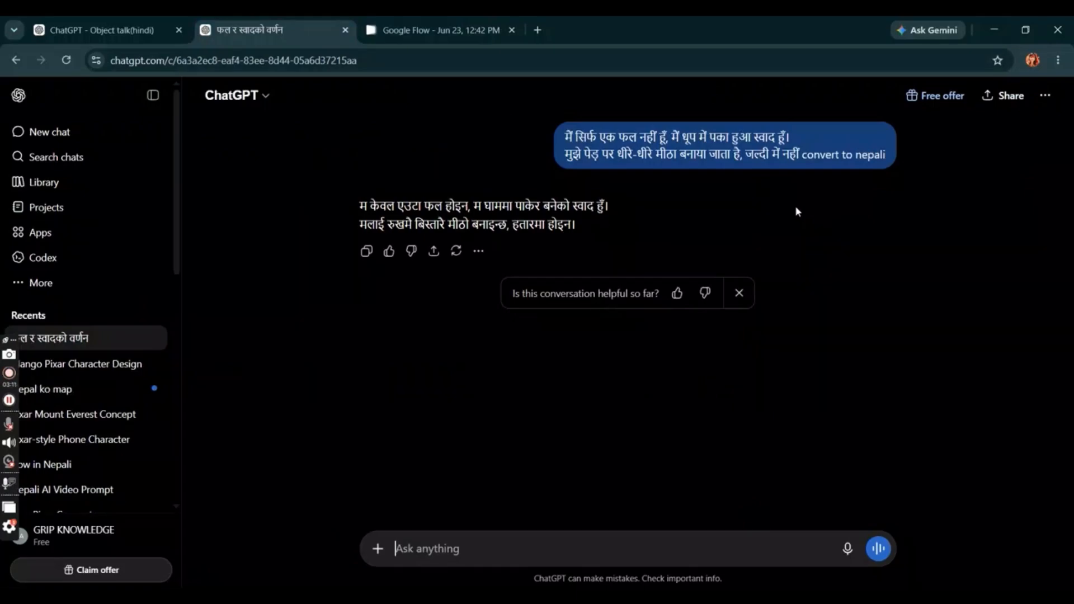
pyautogui.click(368, 251)
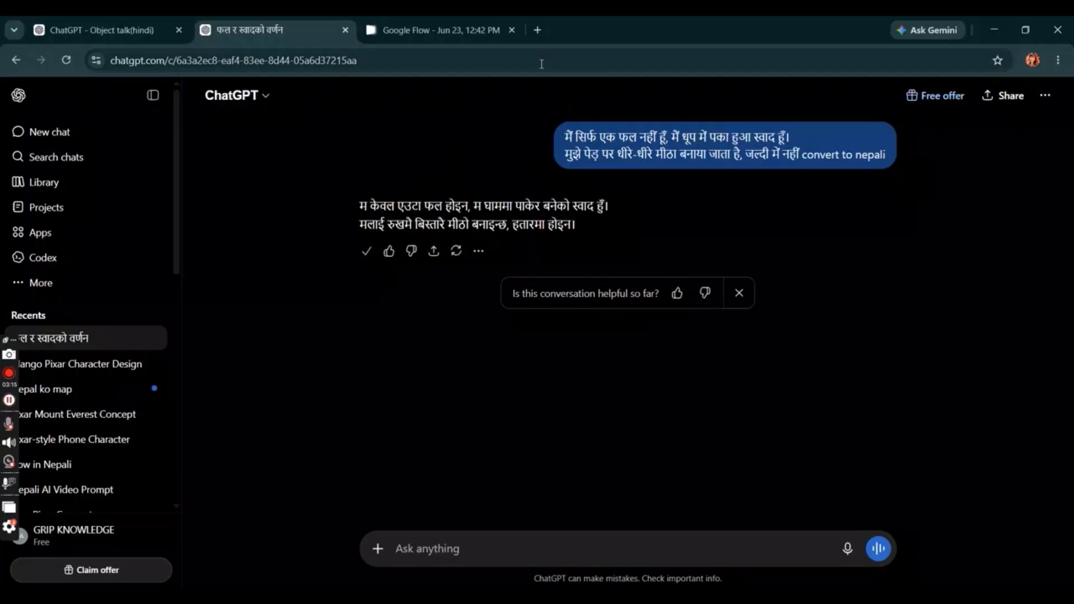
pyautogui.click(471, 29)
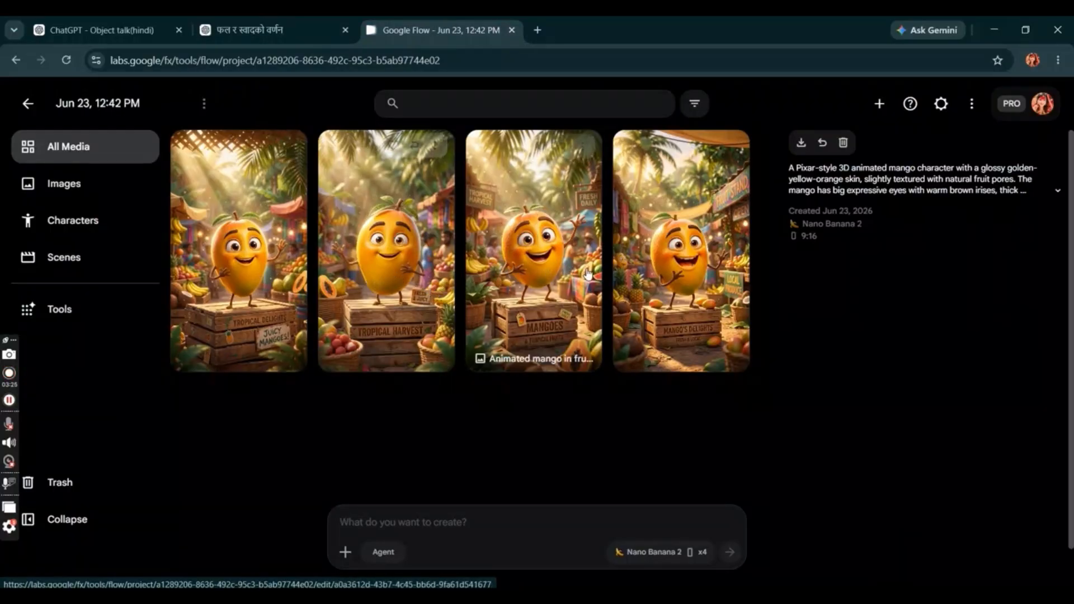
# Preview the "Tropical Harvest" mango image, then add the waving mango image with the "Mangoes" crate to the prompt.
pyautogui.click(400, 291)
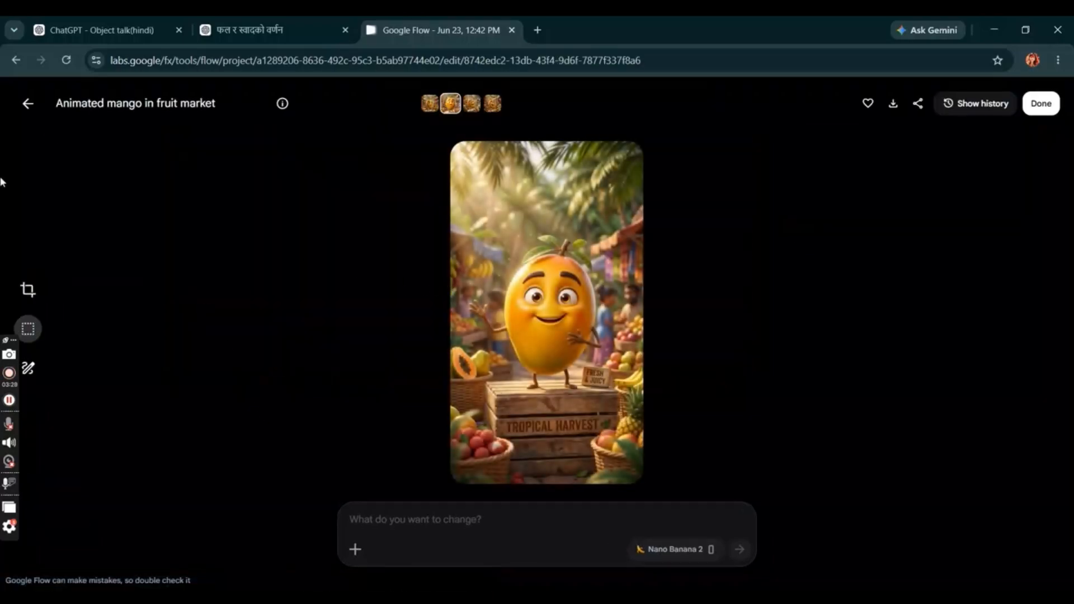
pyautogui.click(28, 103)
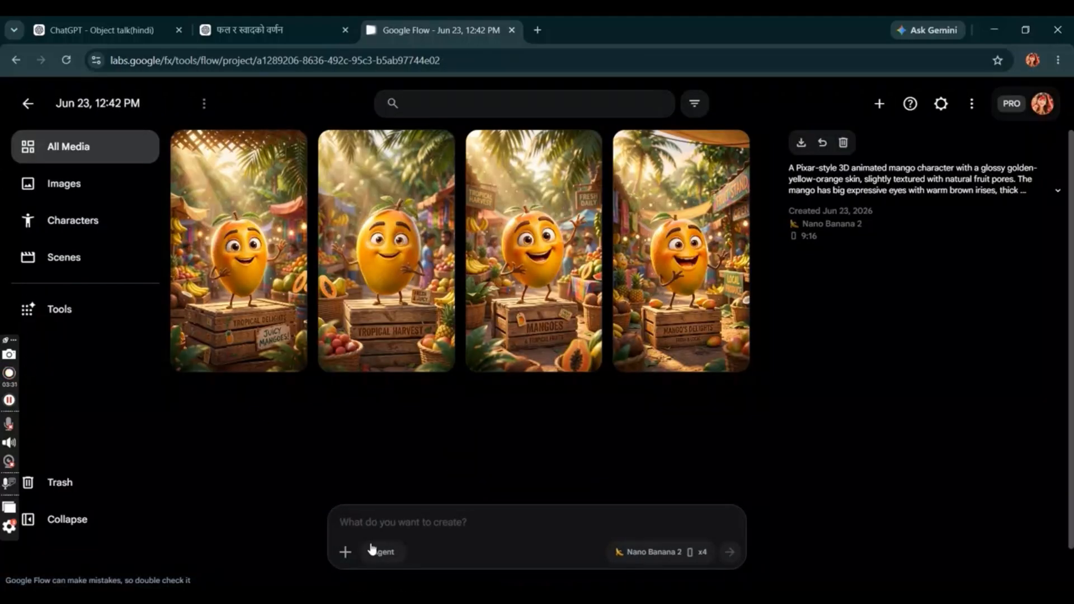
pyautogui.click(340, 554)
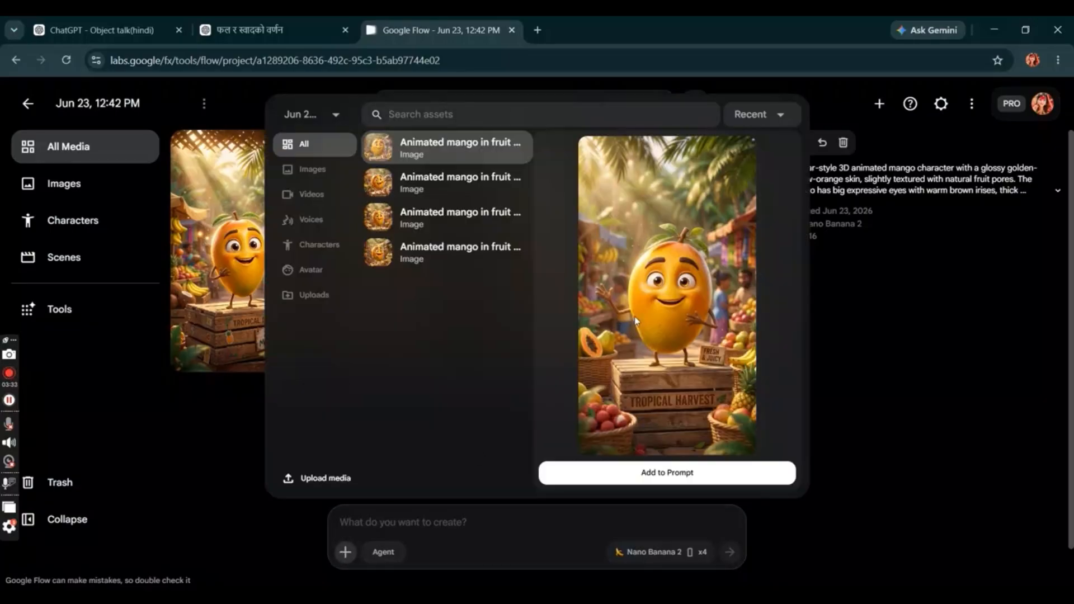
pyautogui.click(453, 192)
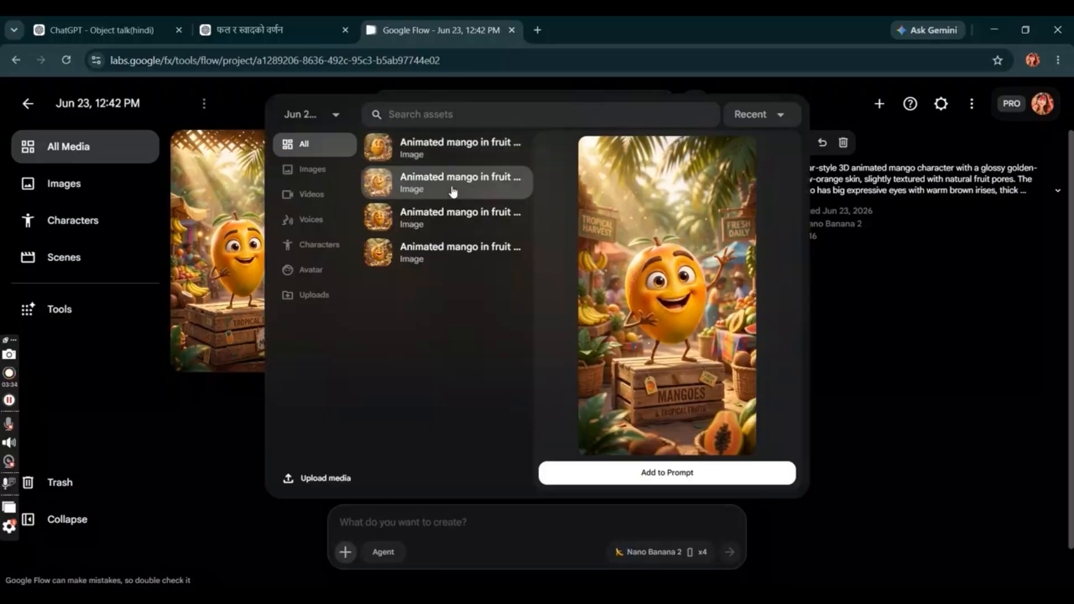
pyautogui.click(618, 482)
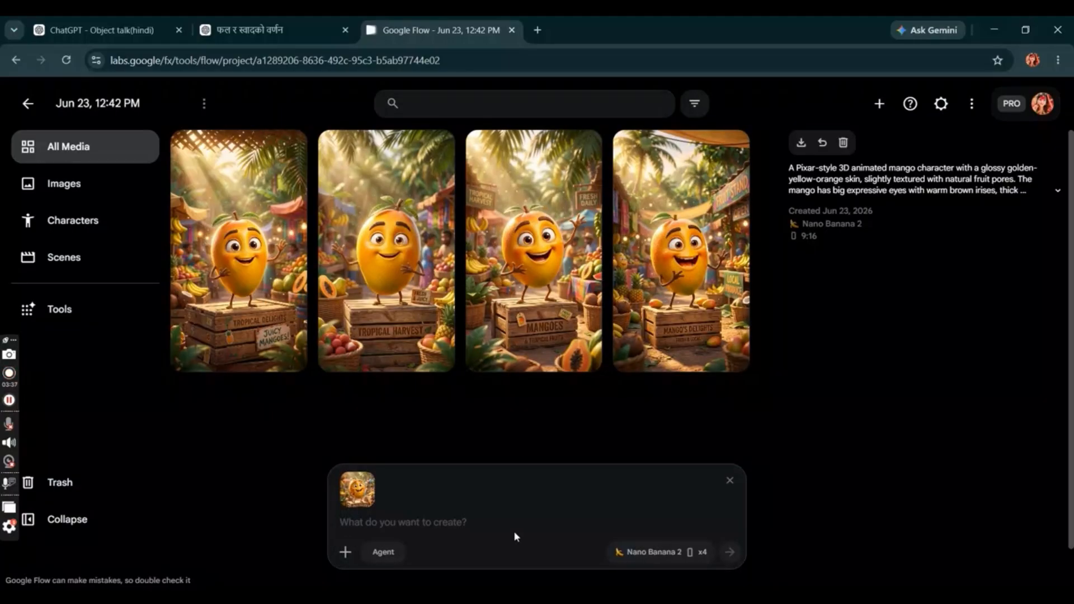
# Write the prompt "mango says" followed by the copied two-line Nepali script.
pyautogui.hotkey('ctrl', 'v')
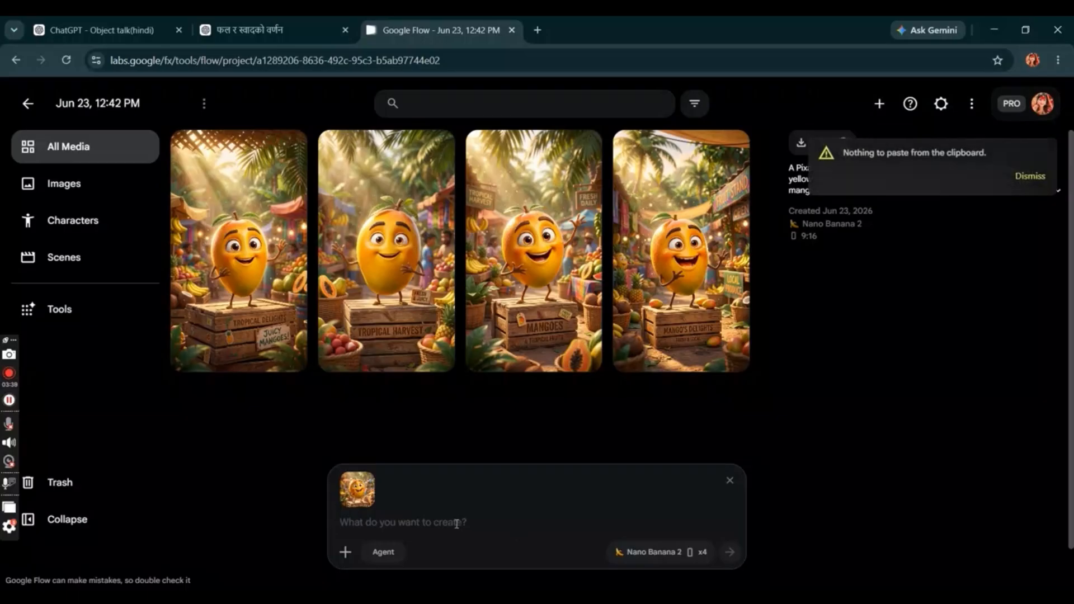
pyautogui.write('mango says')
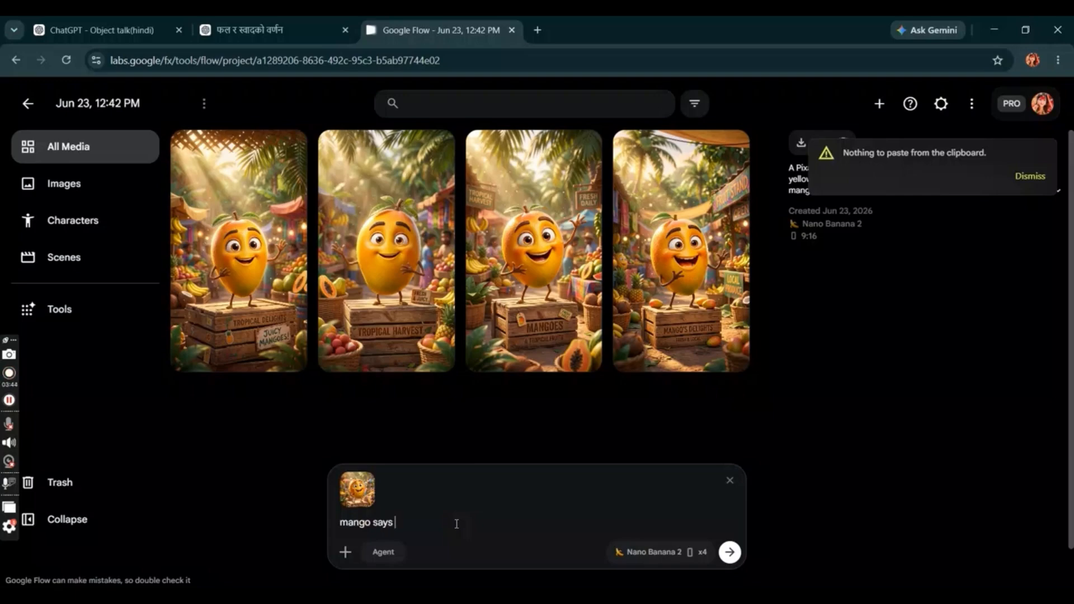
pyautogui.write('म केवल एउटा फल होइन, म घाममा पाकेर बनेको स्वाद हुँ। मलाई रुखमै बिस्तारै मीठो बनाइन्छ, हतारमा होइन।')
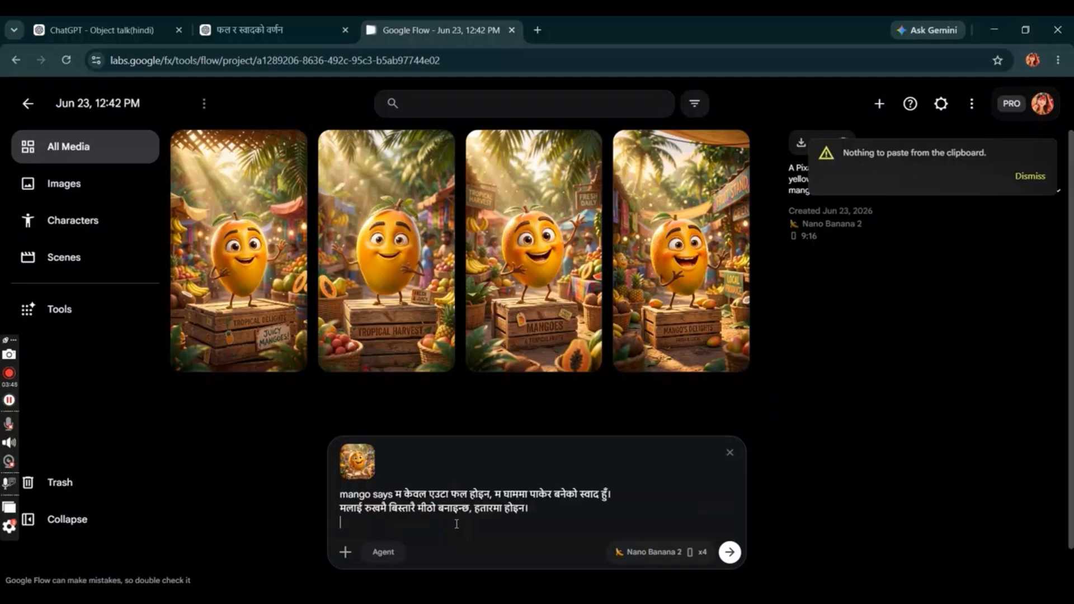
# Switch the output to Video with the Veo 3.1 - Lite model, generate a single 9:16 clip and dismiss the clipboard notice.
pyautogui.click(679, 550)
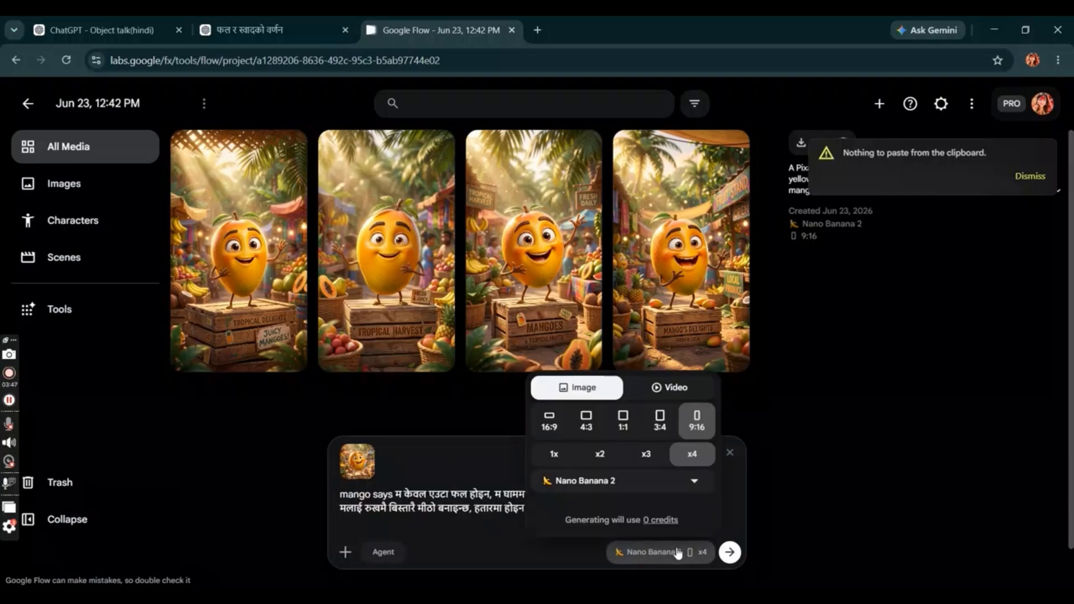
pyautogui.click(675, 392)
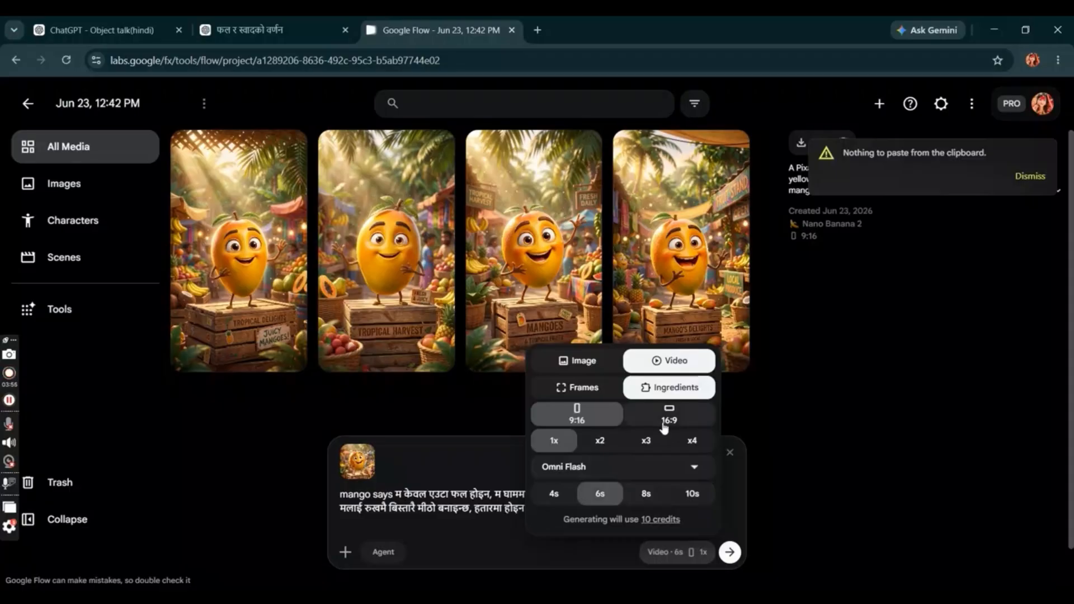
pyautogui.click(634, 475)
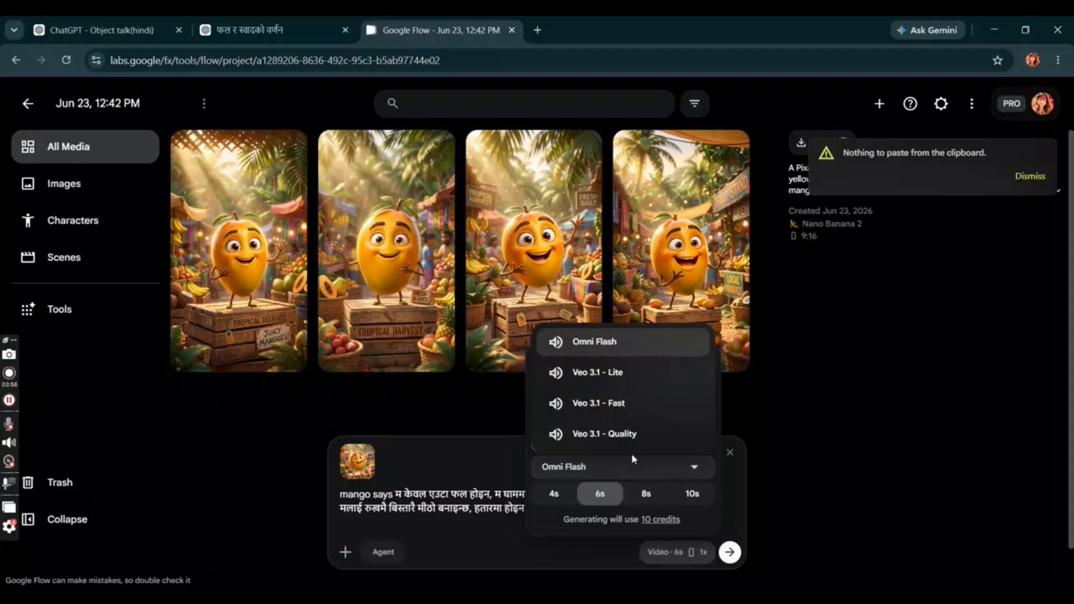
pyautogui.click(637, 378)
pyautogui.click(683, 496)
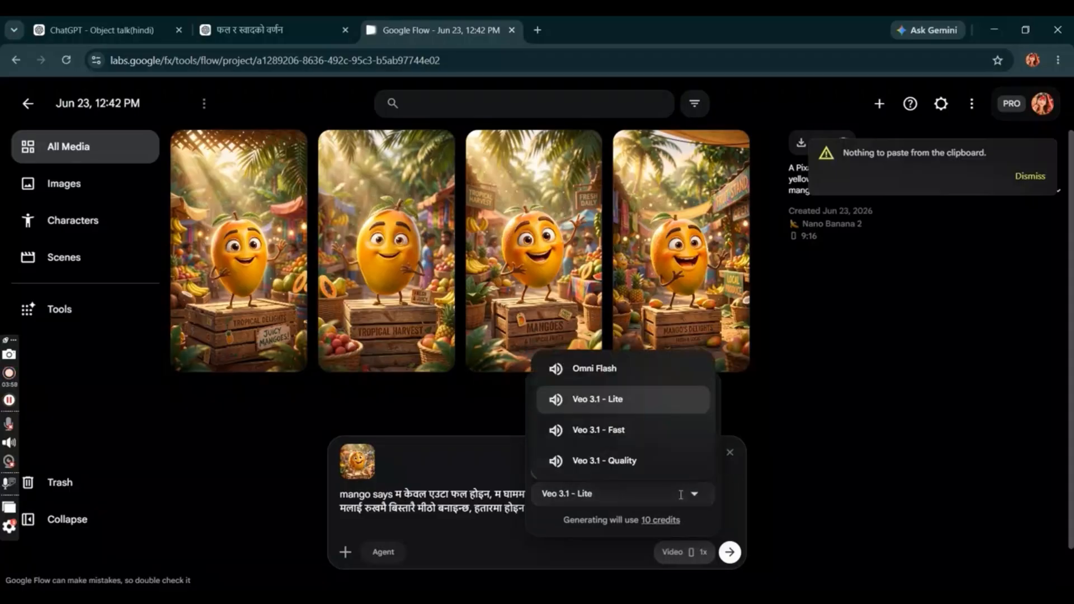
pyautogui.click(681, 497)
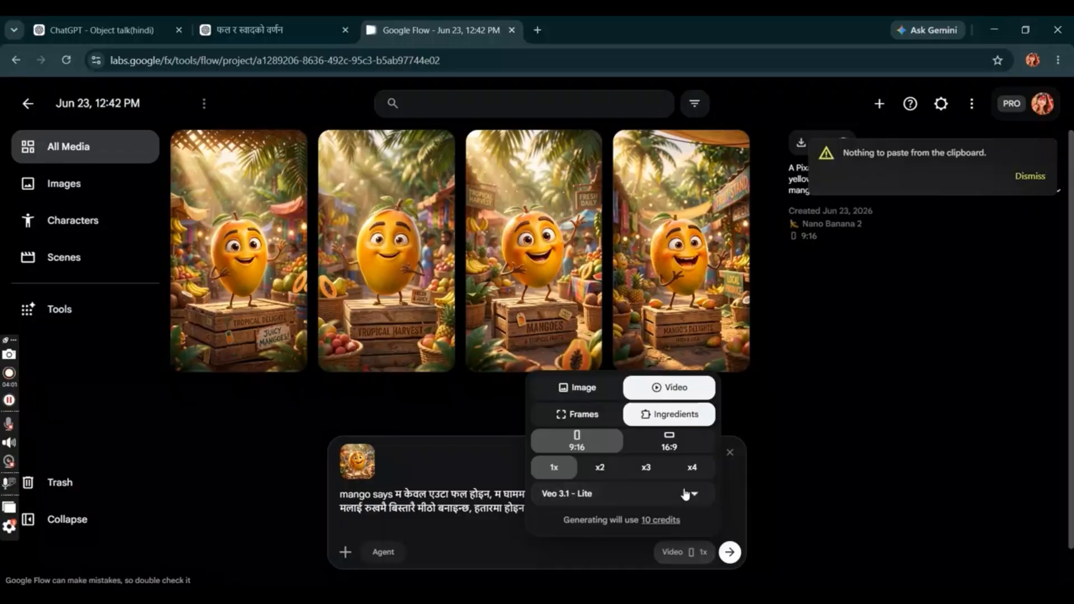
pyautogui.click(730, 554)
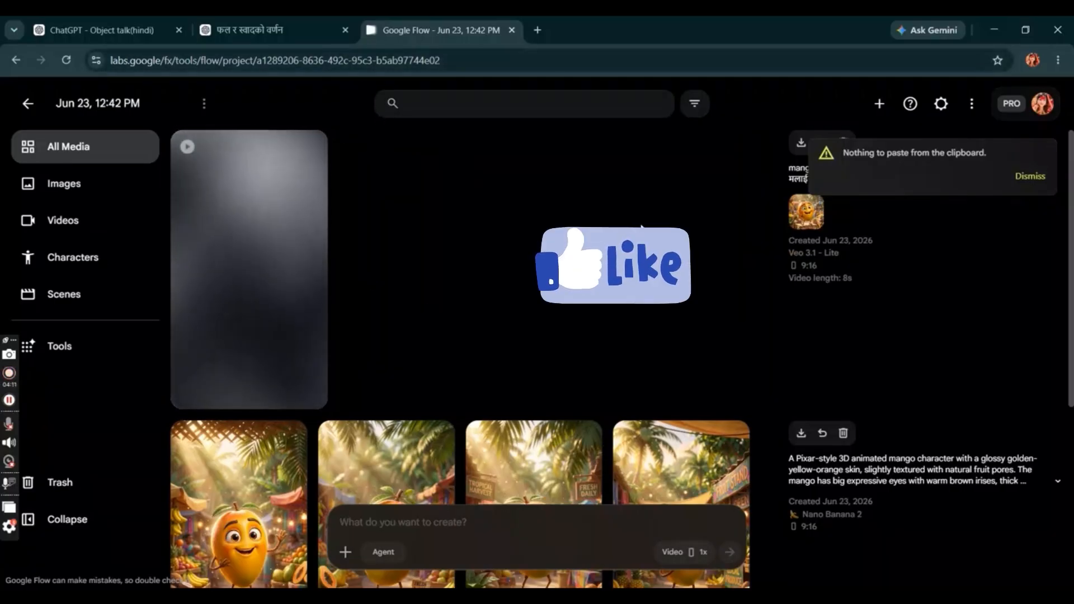
pyautogui.click(1032, 177)
pyautogui.scroll(-2, 811, 359)
pyautogui.scroll(-4, 816, 370)
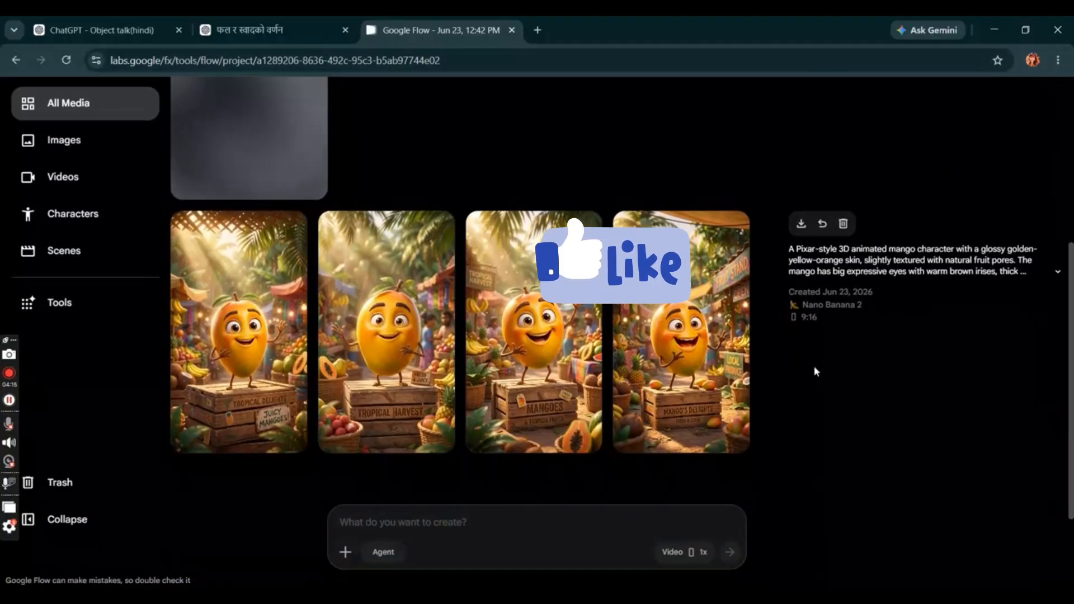
pyautogui.scroll(6, 815, 367)
pyautogui.scroll(1, 815, 367)
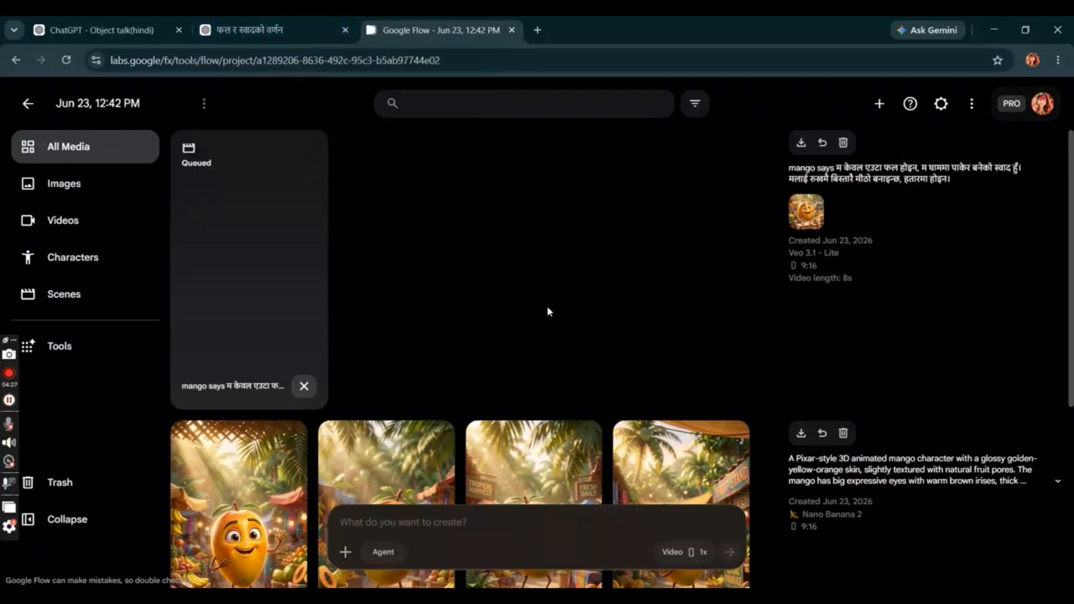
pyautogui.scroll(-4, 545, 310)
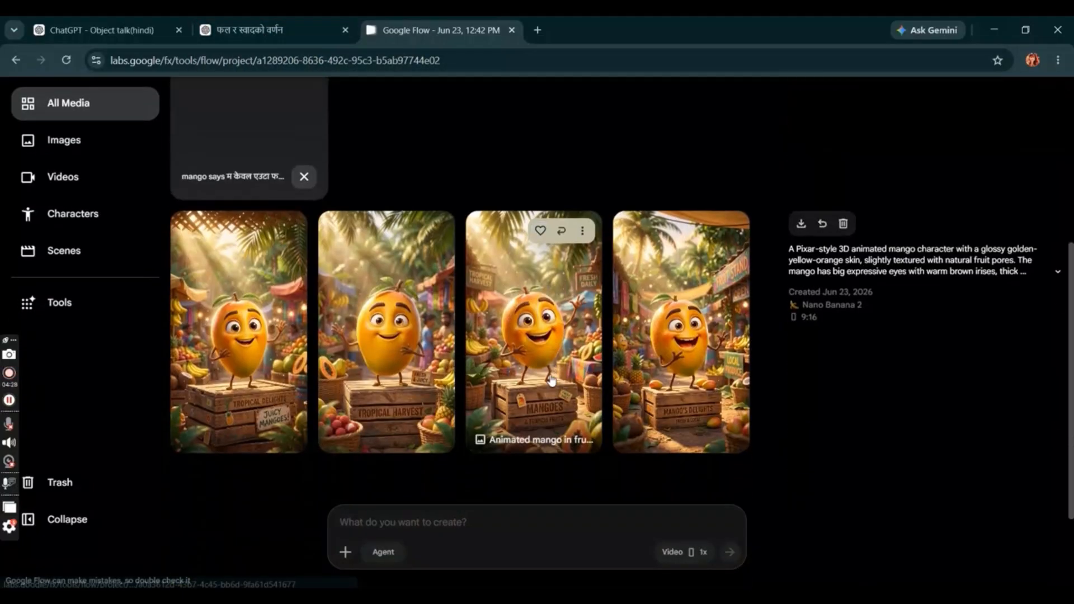
pyautogui.scroll(4, 503, 386)
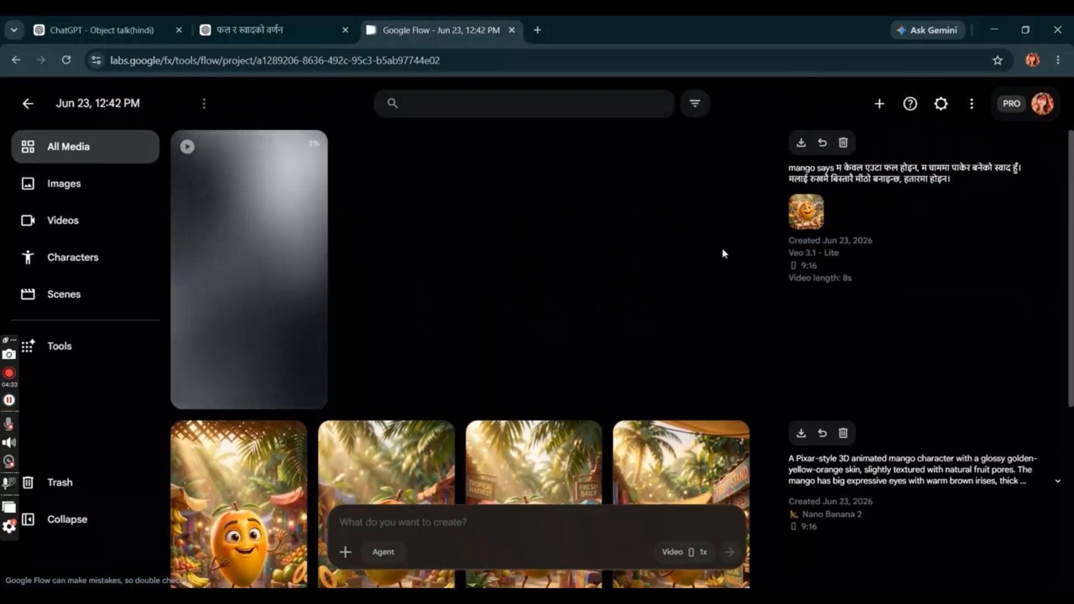
pyautogui.scroll(-1, 590, 358)
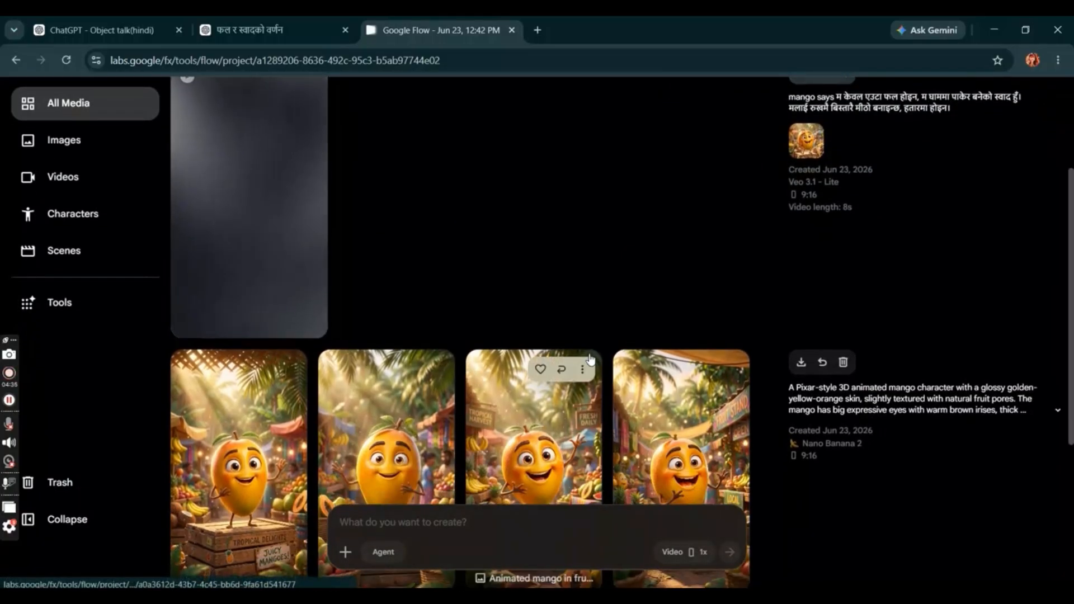
pyautogui.scroll(-2, 591, 360)
pyautogui.scroll(3, 590, 361)
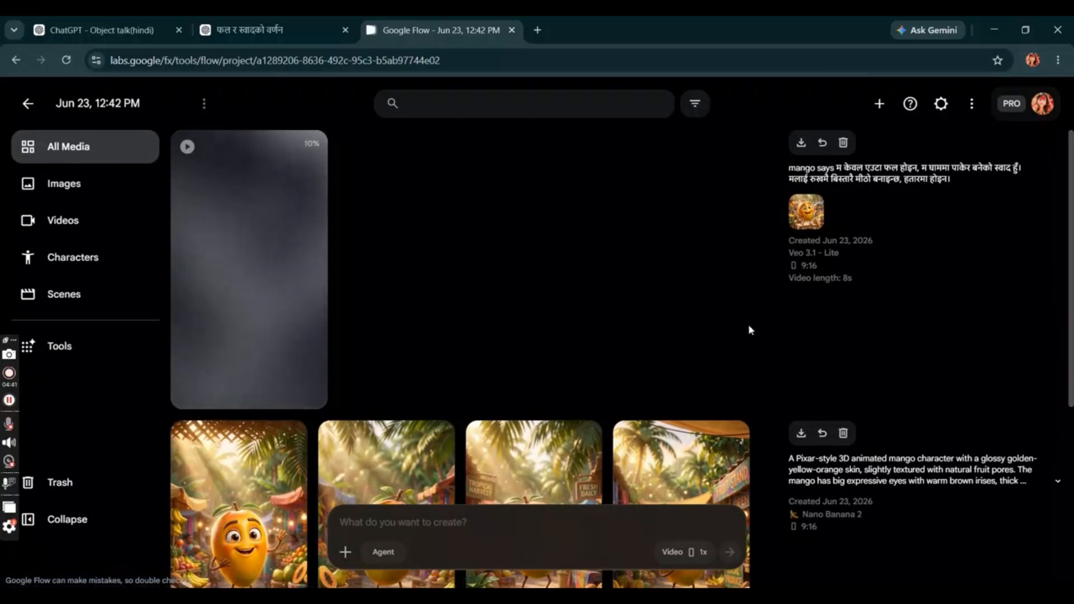
pyautogui.scroll(-5, 822, 412)
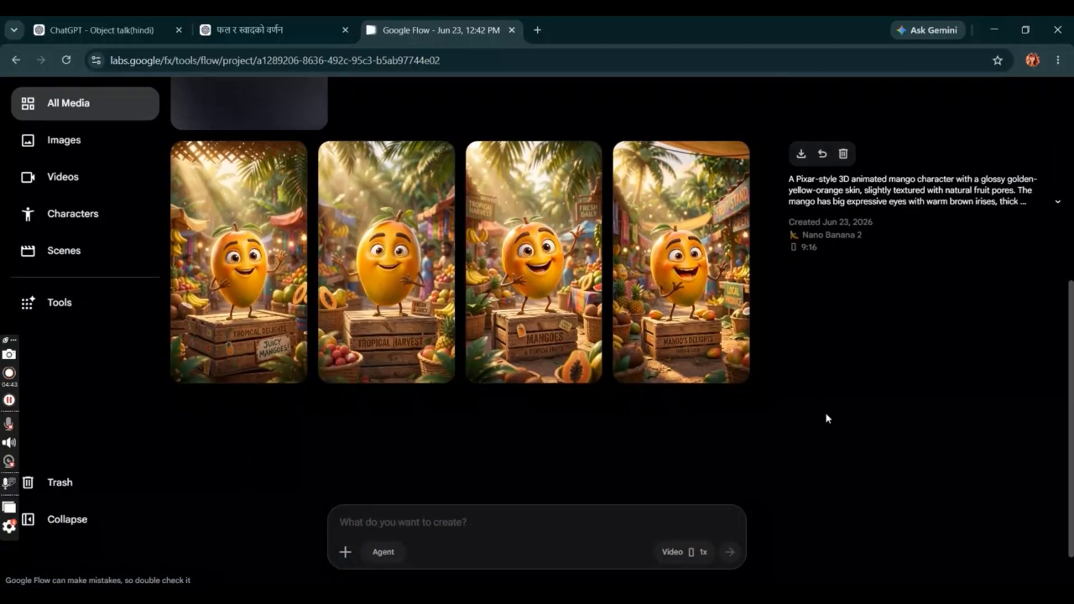
pyautogui.scroll(5, 643, 386)
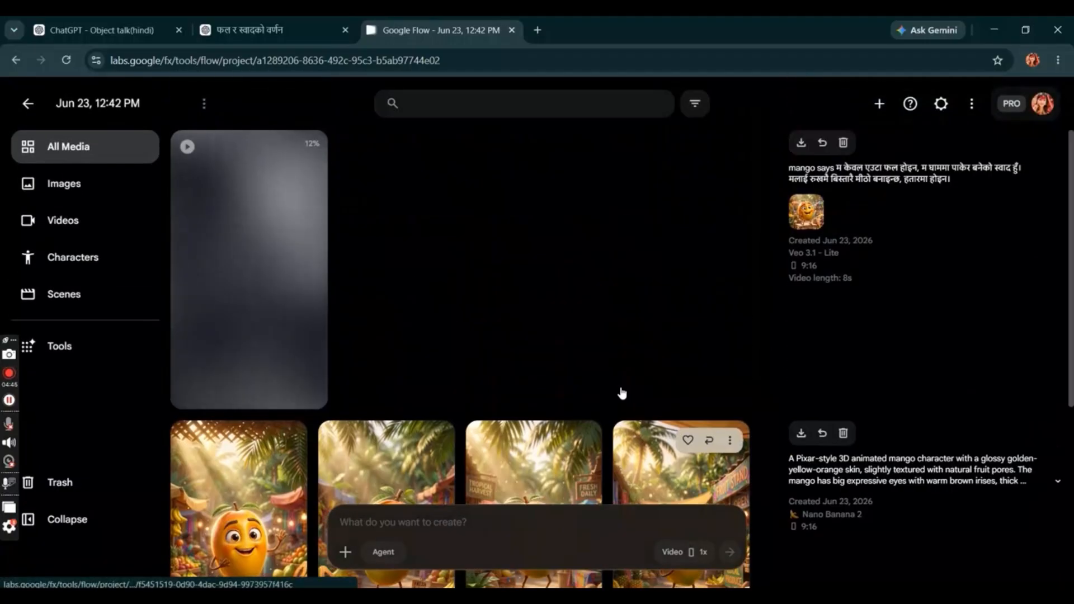
pyautogui.moveTo(311, 233)
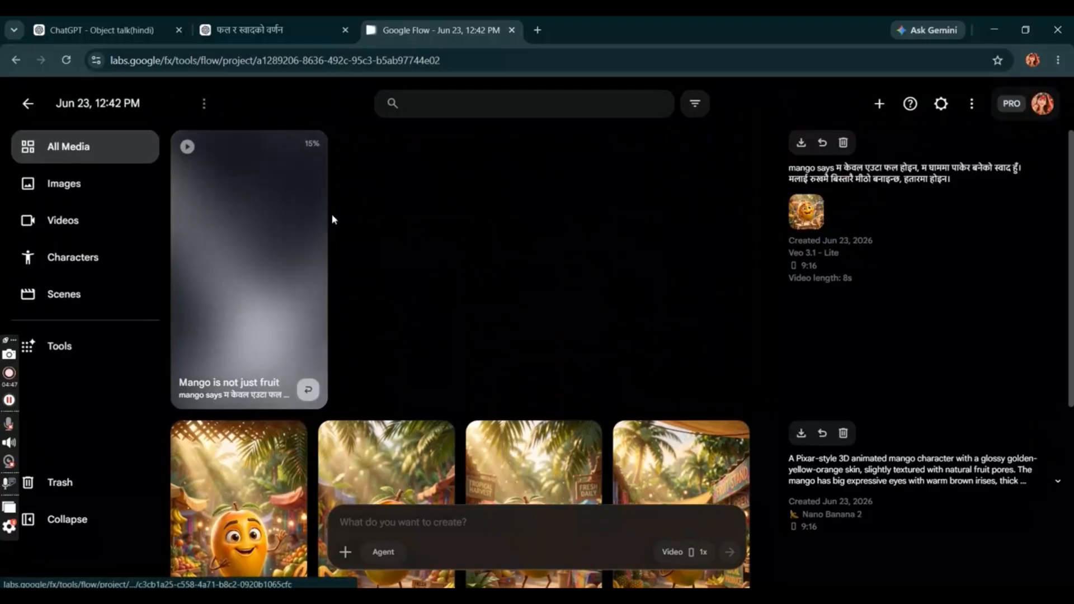